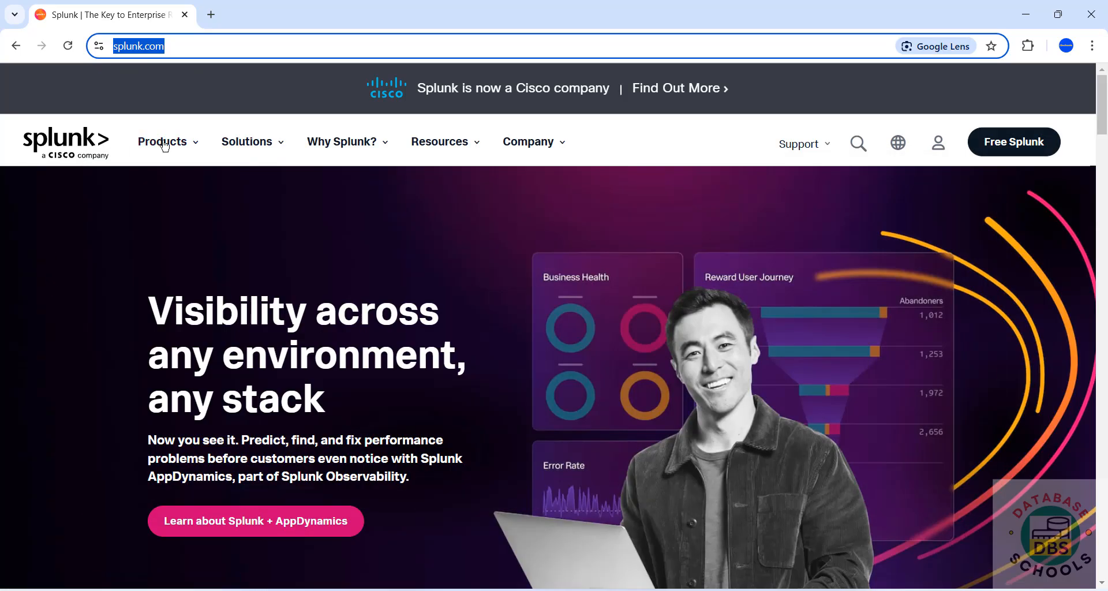
- Go to Free Trials & Downloads and find the Splunk Enterprise 60-day, 500MB/day trial
mouse_move(166, 141)
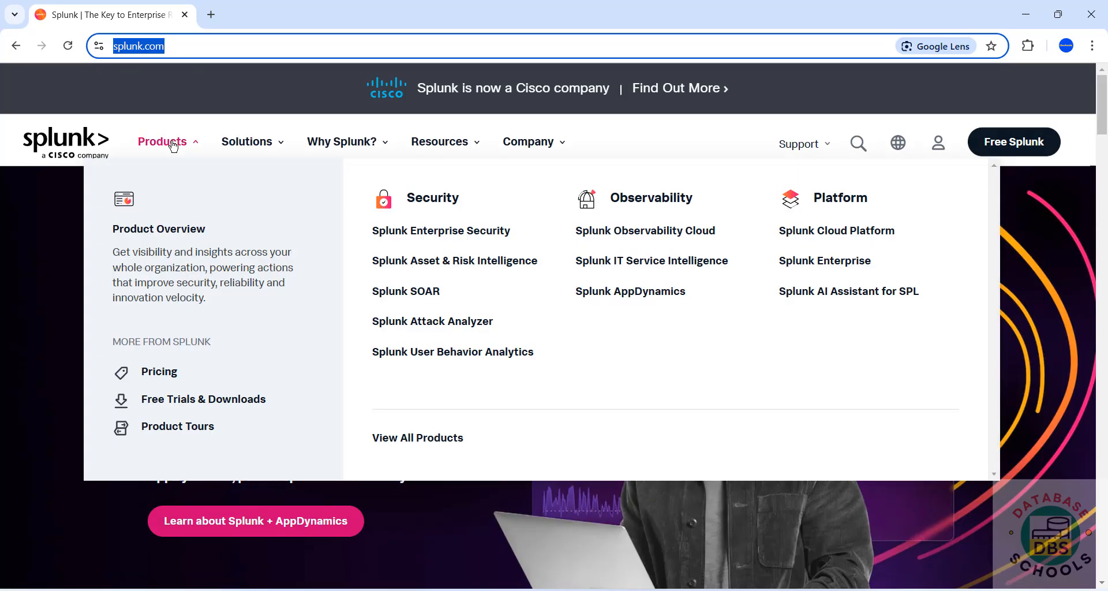
left_click(191, 399)
scroll(317, 330, "down", 7)
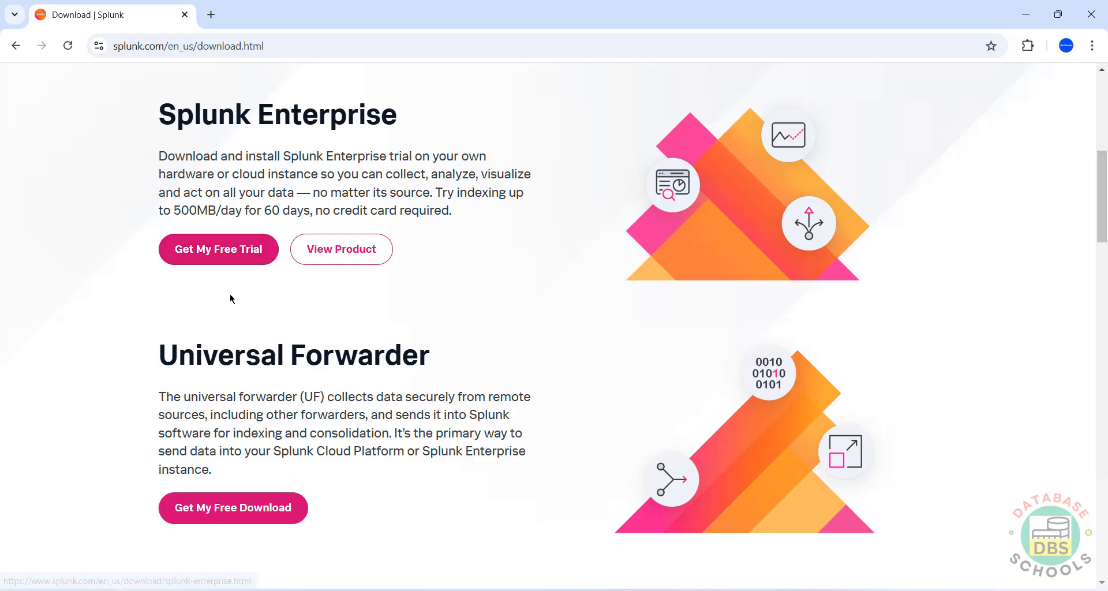
left_click_drag(433, 193, 507, 211)
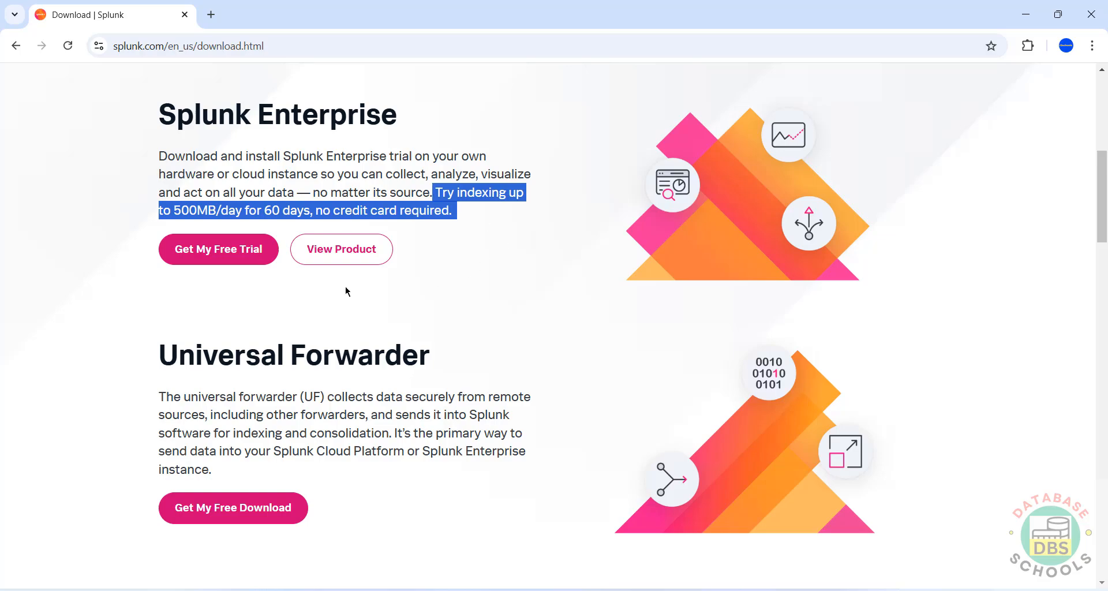
left_click(153, 291)
- Submit the Splunk Enterprise trial sign-up form with marketing communications left unchecked
left_click(197, 253)
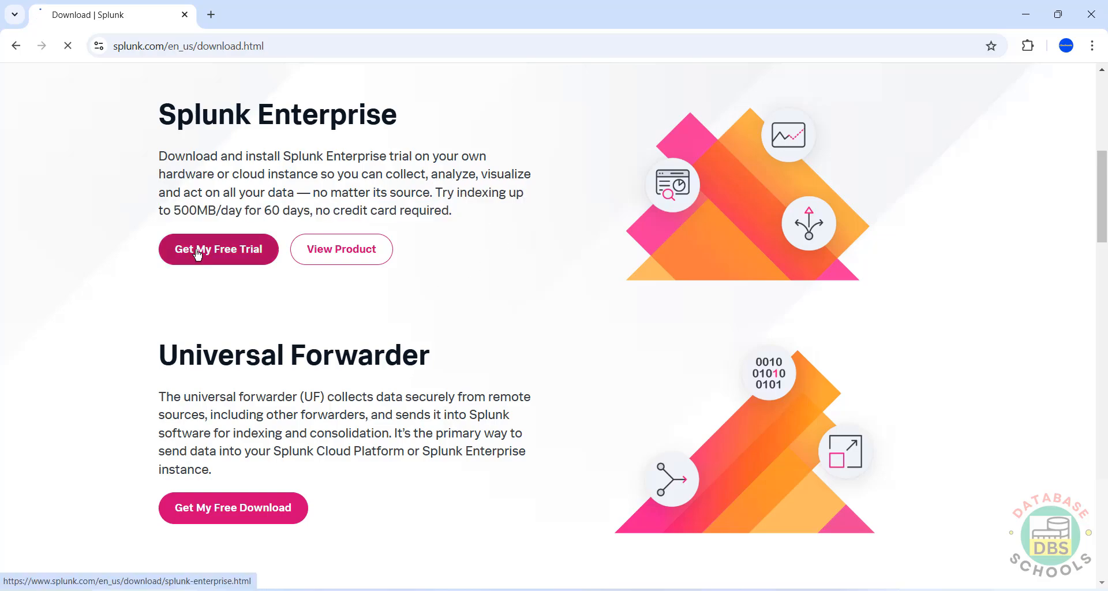
scroll(690, 237, "down", 8)
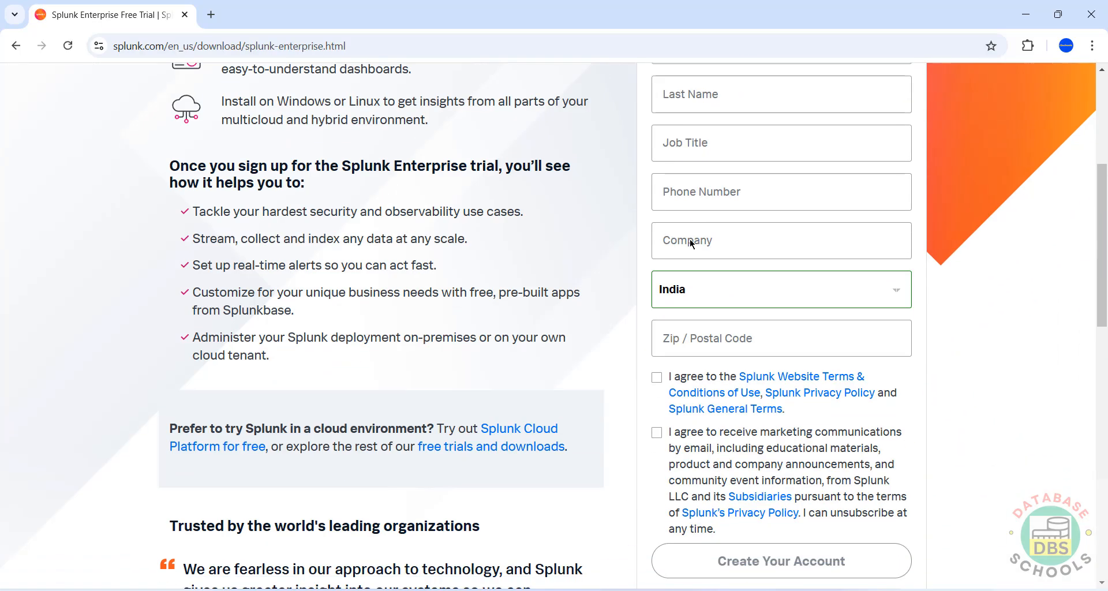
scroll(981, 230, "up", 1)
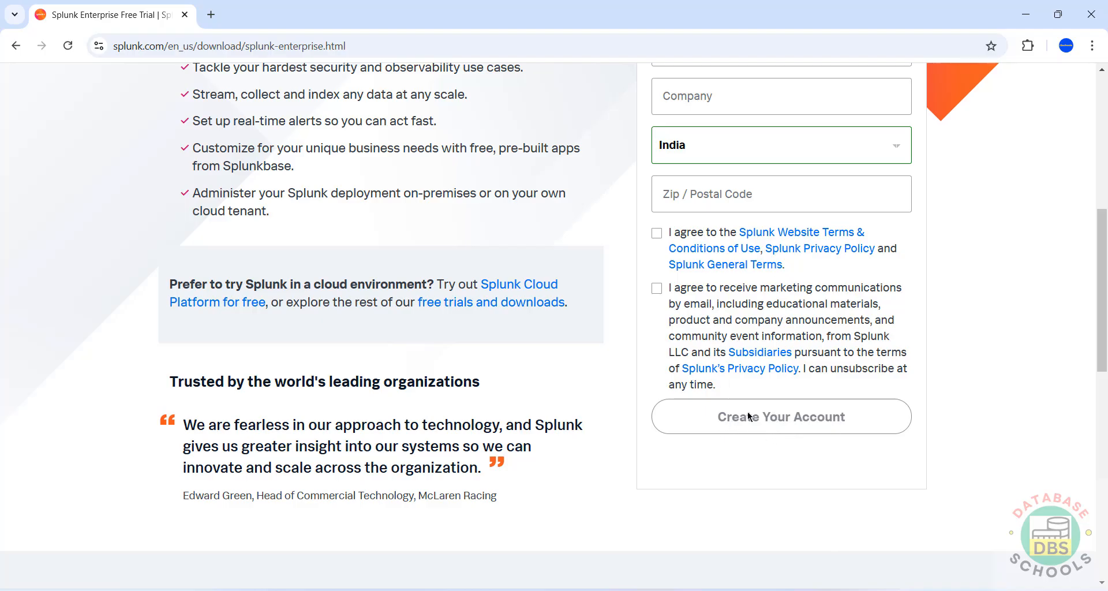
scroll(693, 251, "up", 5)
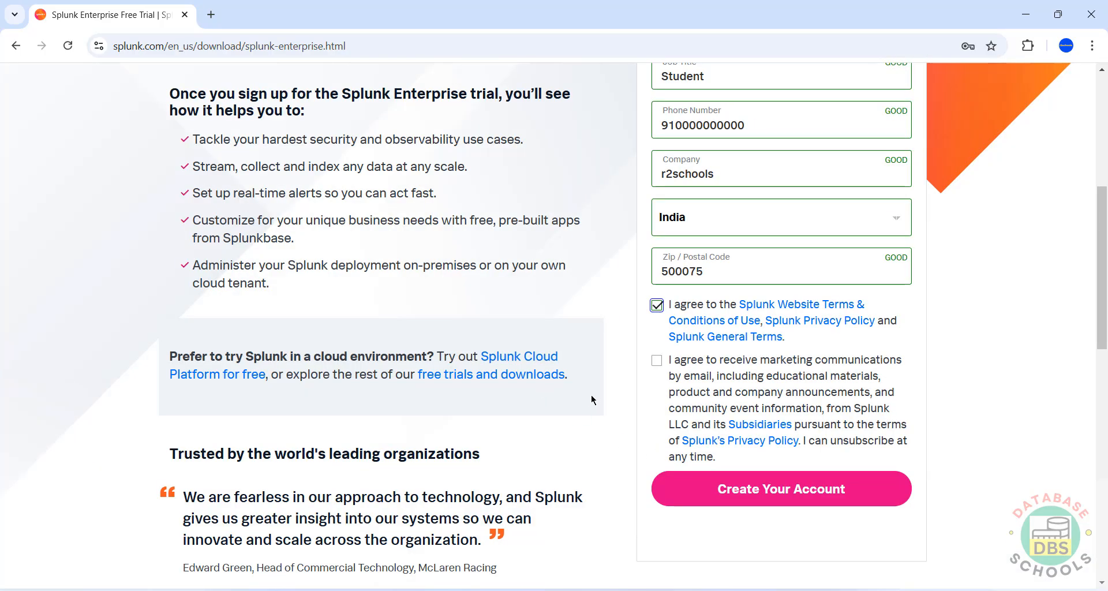
left_click(657, 361)
left_click(656, 381)
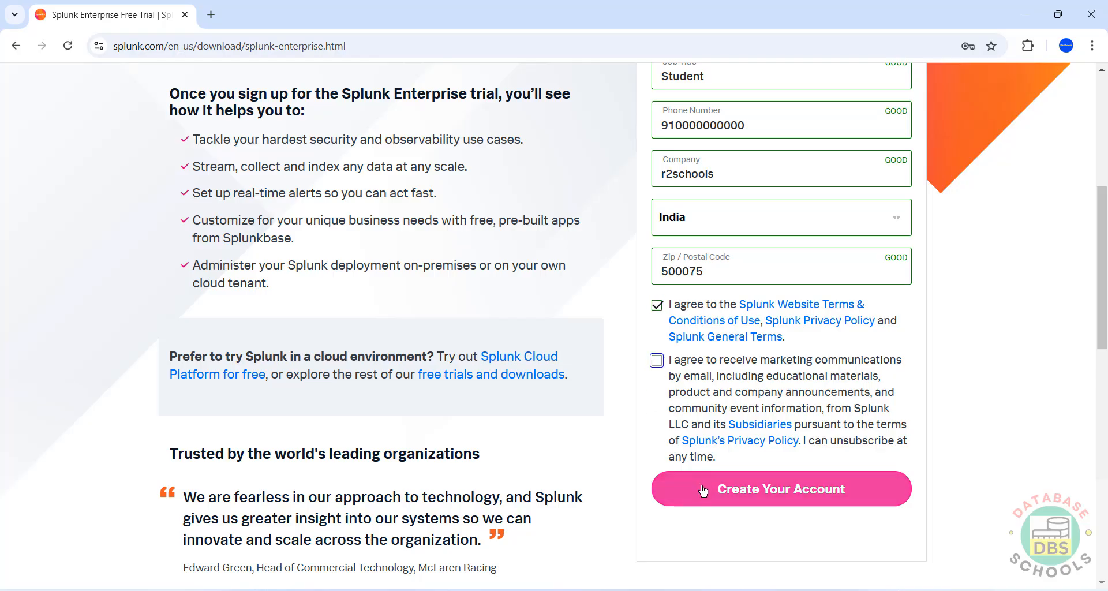
left_click(703, 491)
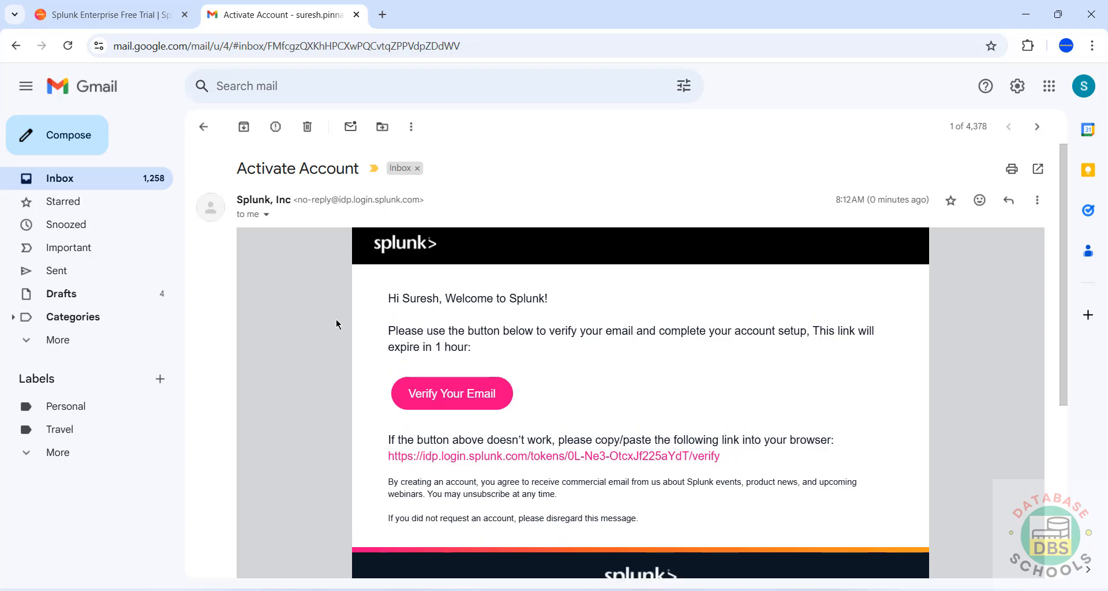
- Click Verify Your Email in Splunk's Activate Account message
scroll(326, 349, "down", 3)
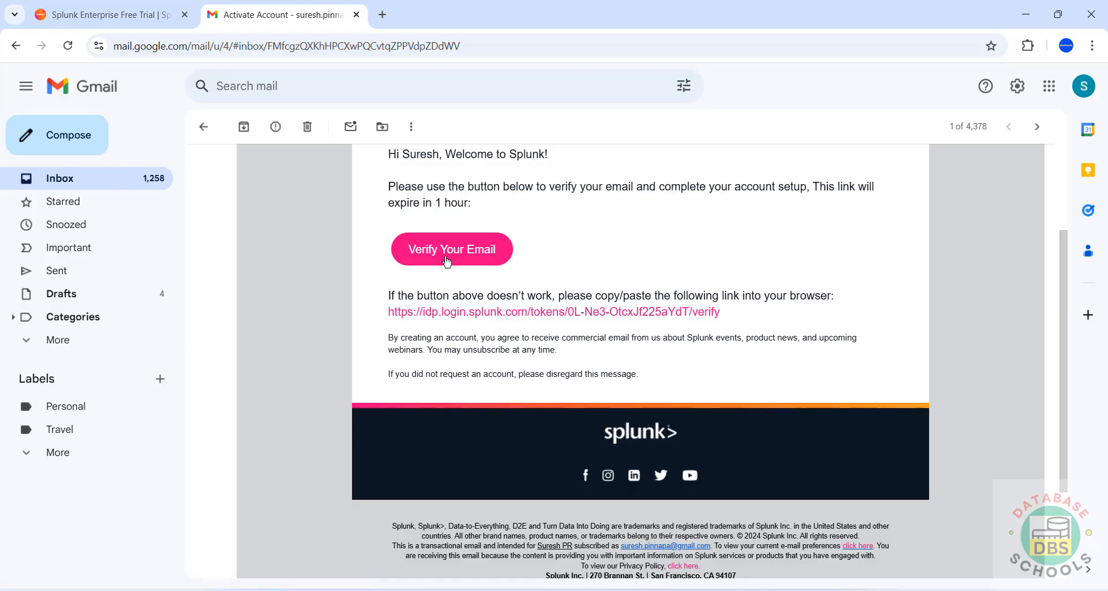
left_click(466, 259)
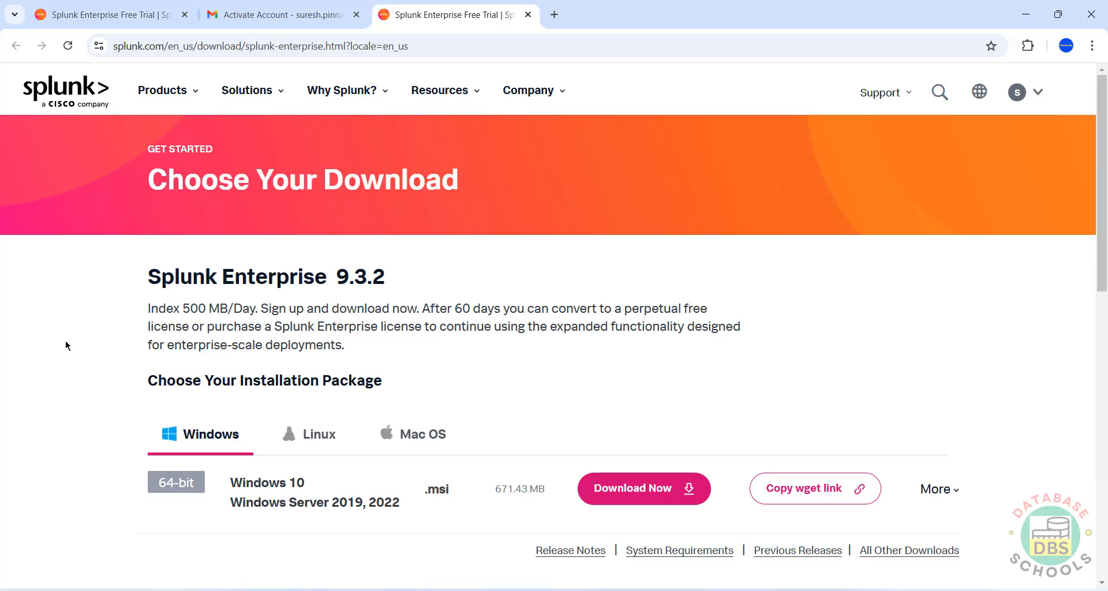
- Download the Splunk Enterprise 9.3.2 64-bit Windows .msi and show the download history
scroll(76, 355, "down", 2)
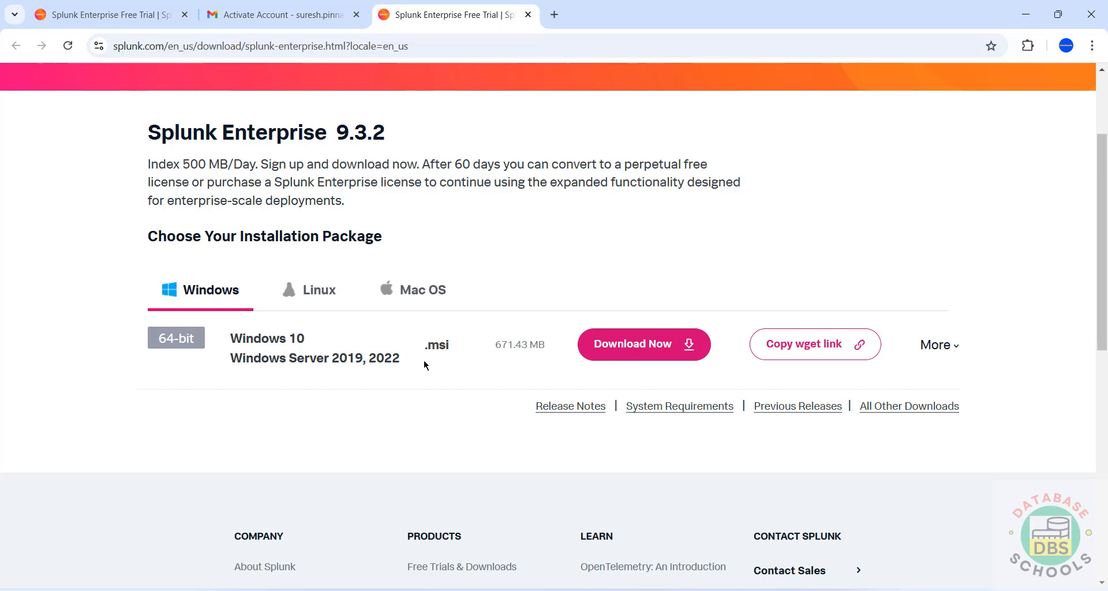
left_click(347, 301)
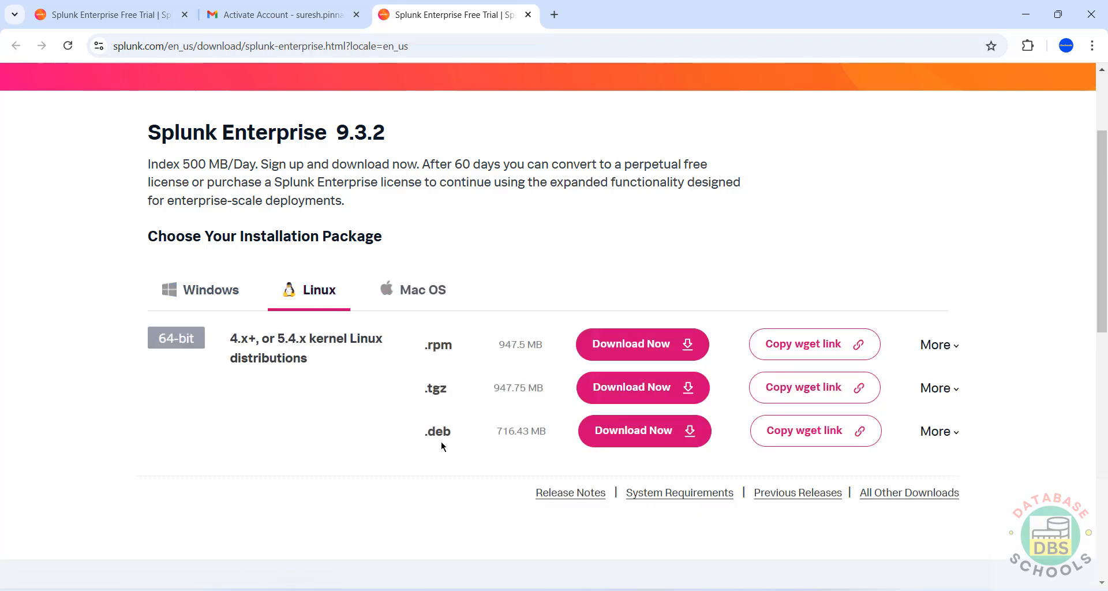
left_click(413, 289)
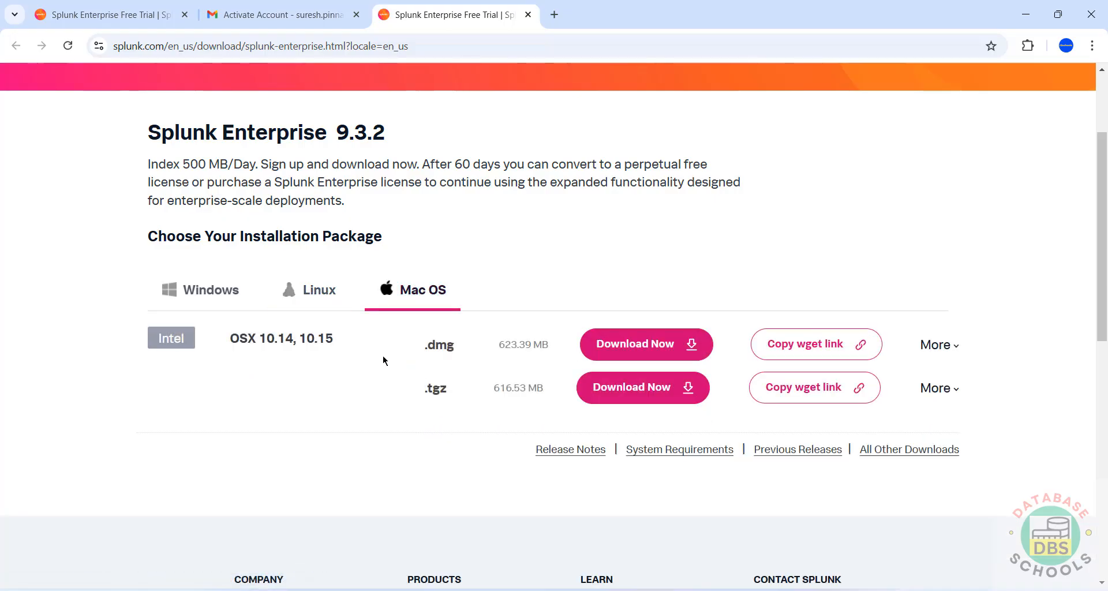
left_click(218, 290)
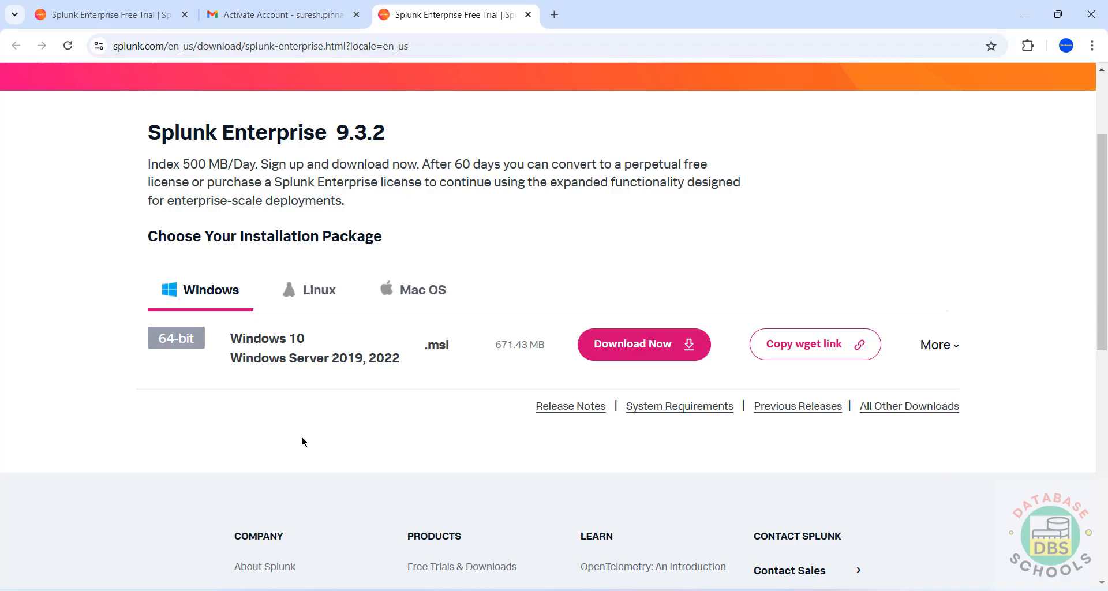
left_click_drag(332, 132, 404, 136)
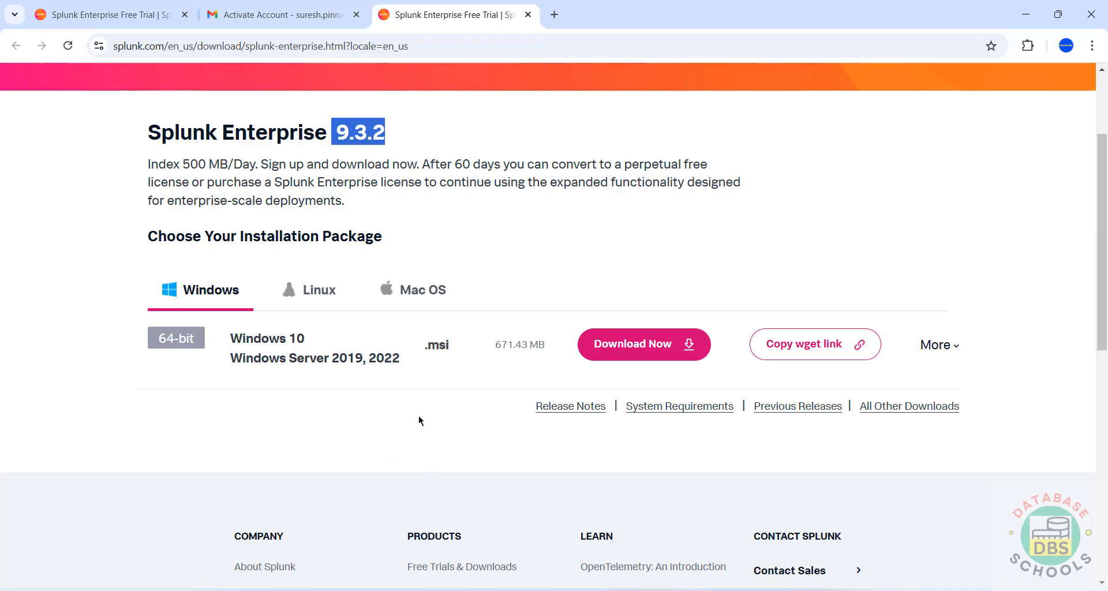
left_click(657, 347)
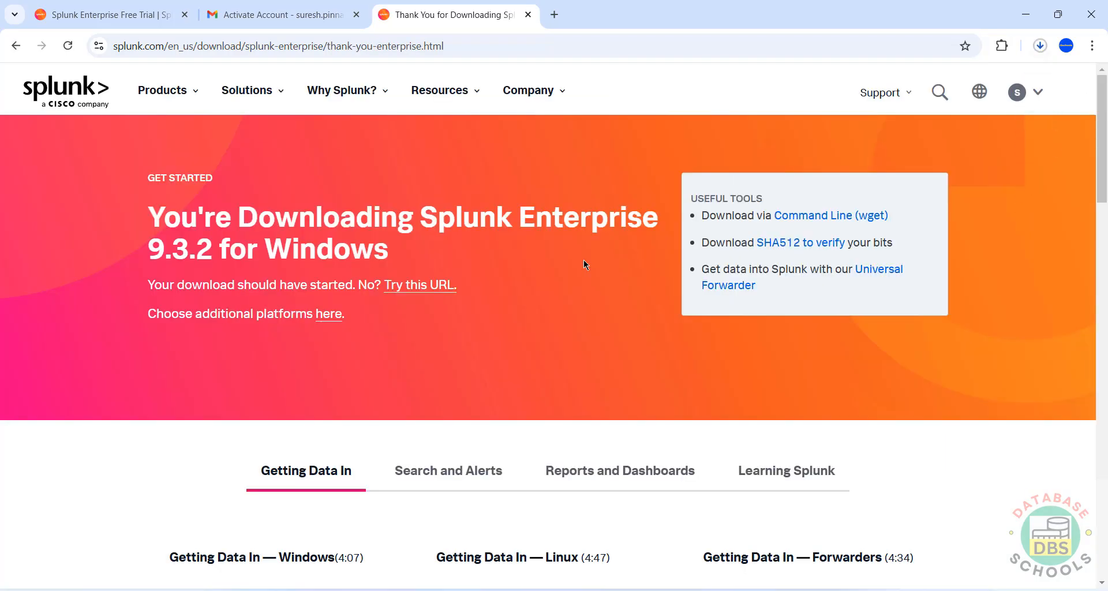
key("ctrl+j")
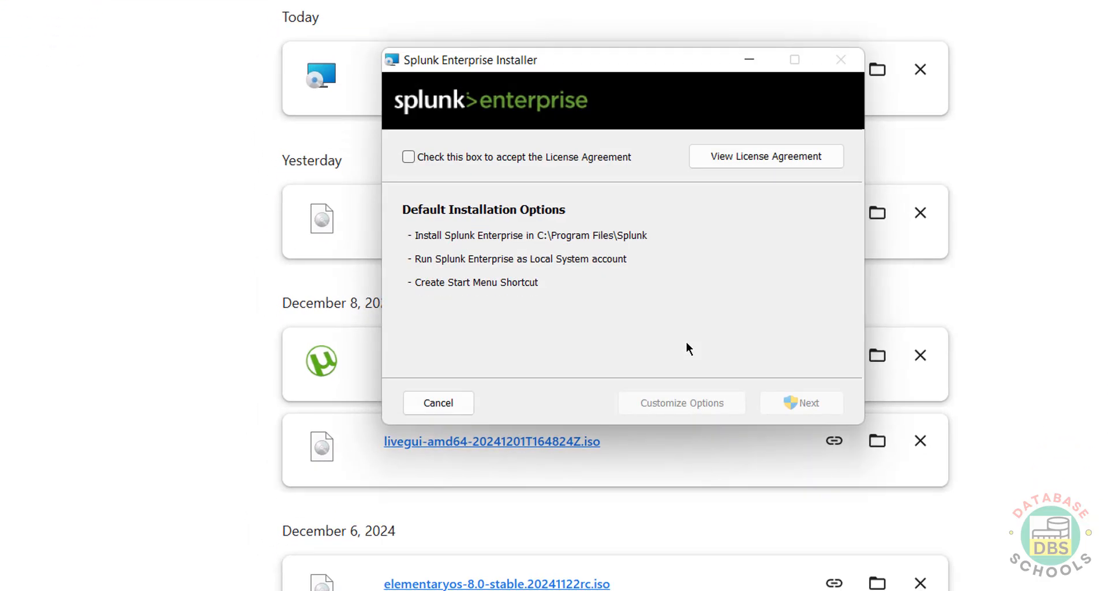
- Accept the license agreement and choose Customize Options rather than the default install
left_click(441, 158)
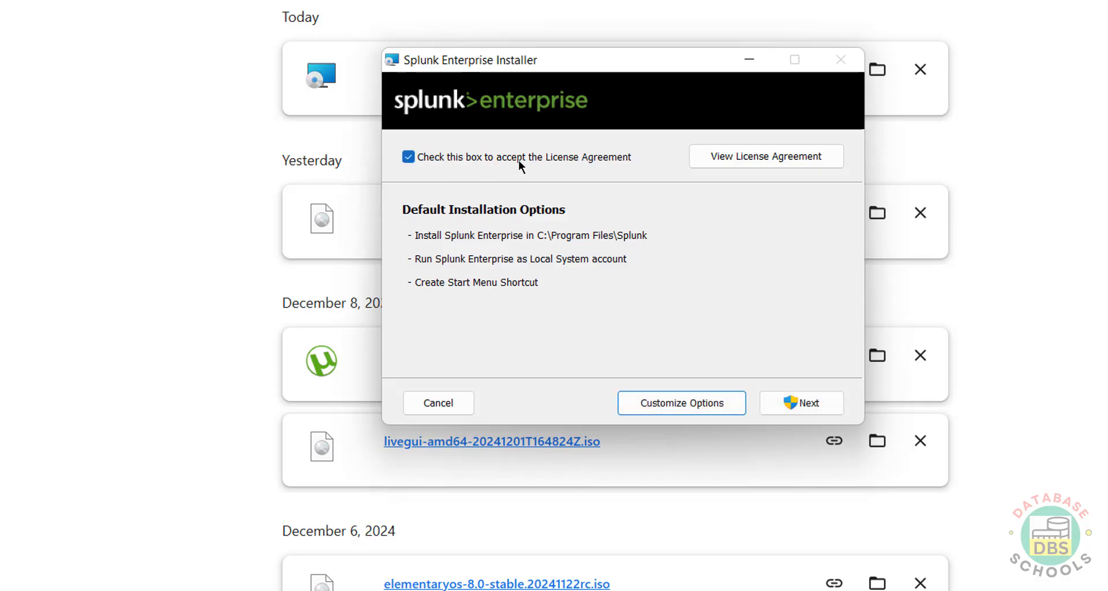
left_click(788, 402)
left_click(711, 402)
left_click(678, 405)
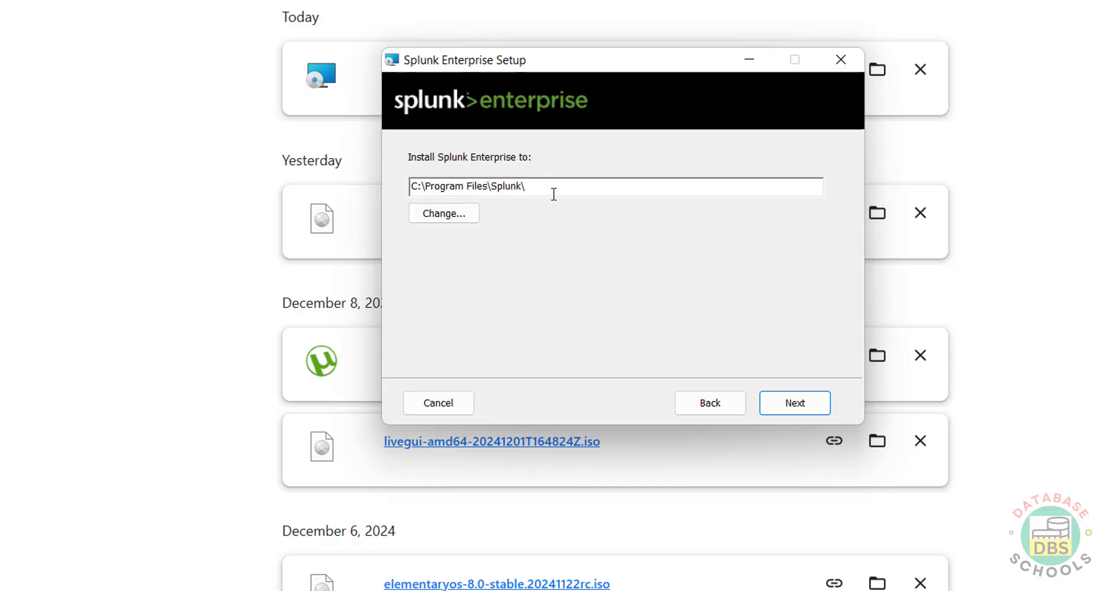
- Keep the default install folder C:\Program Files\Splunk\ and the Local System account
left_click(465, 214)
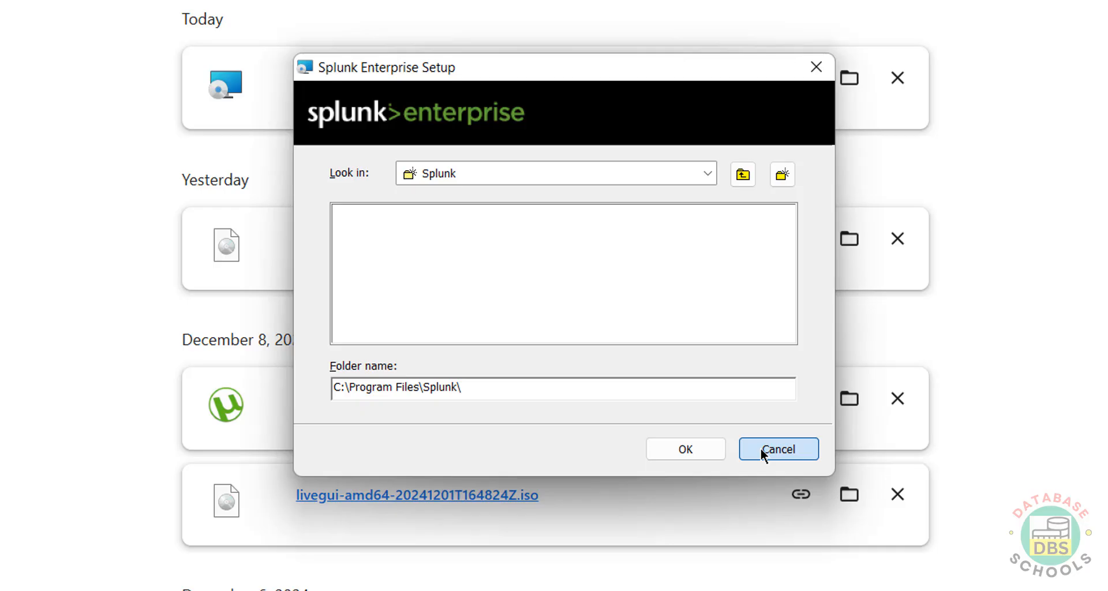
left_click(761, 448)
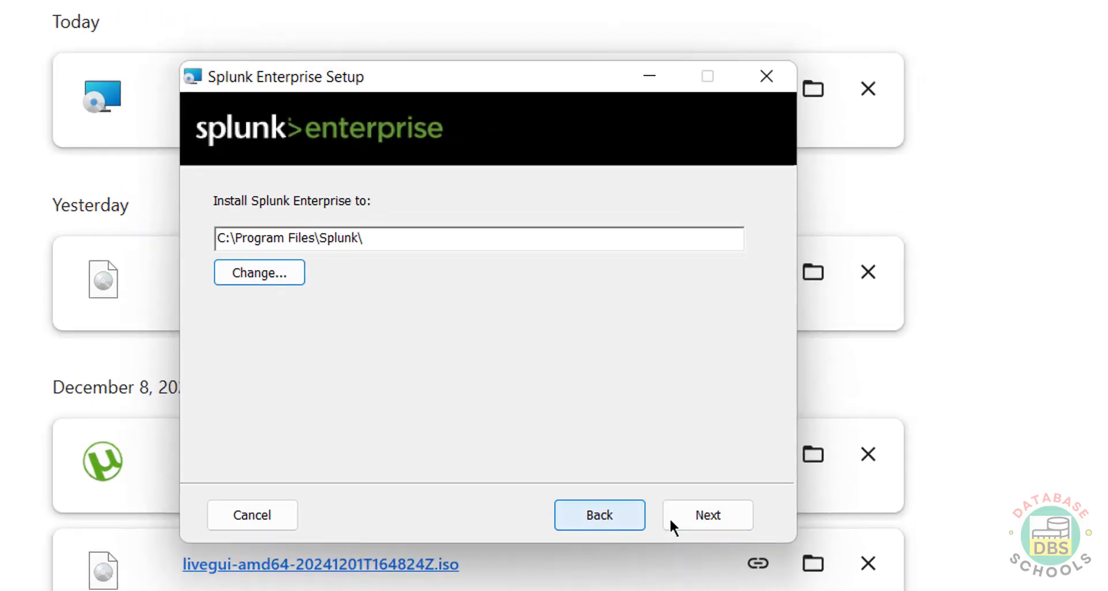
left_click(693, 520)
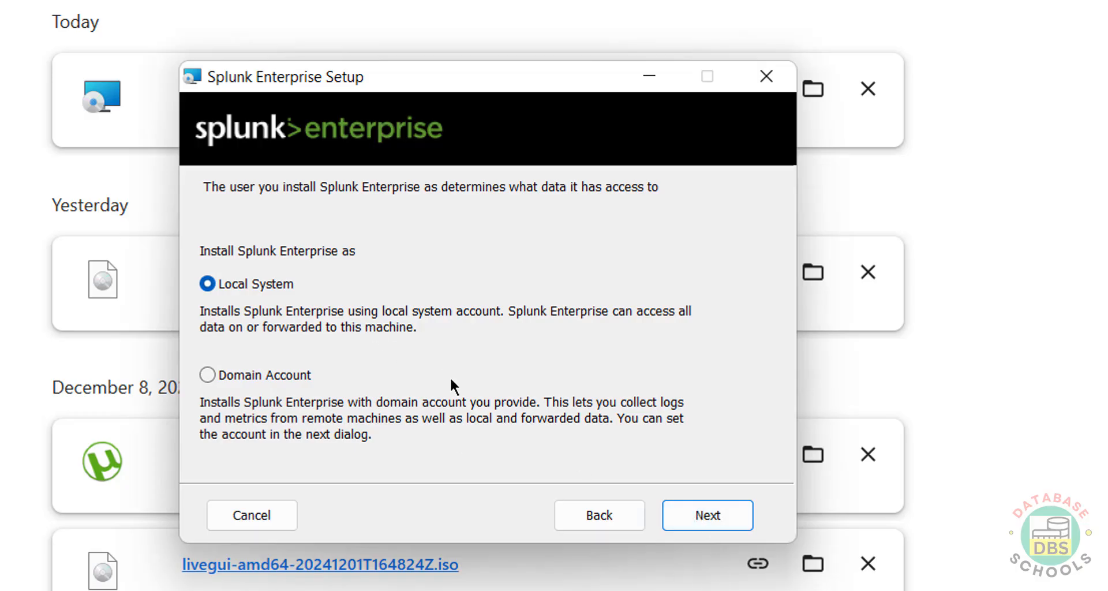
left_click(727, 517)
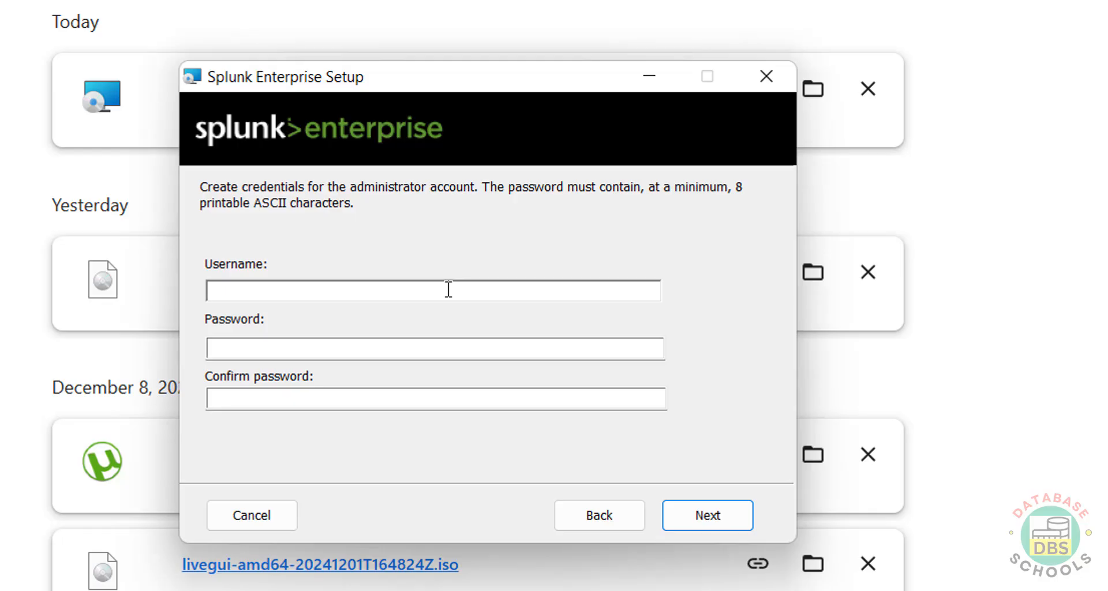
- Enter the administrator username, password and password confirmation, then continue
key("Tab")
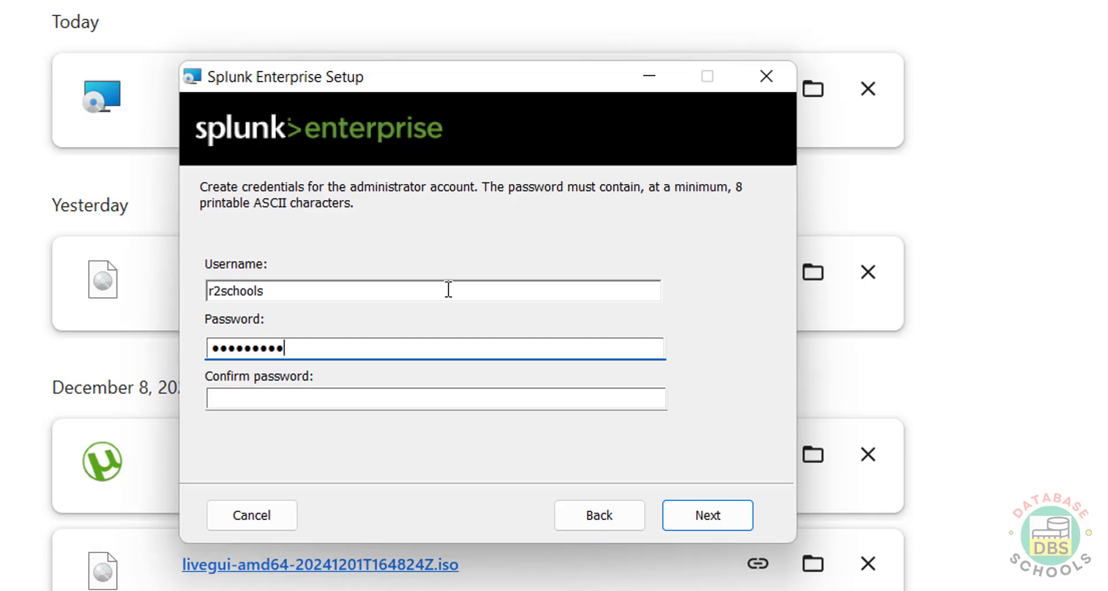
key("Tab")
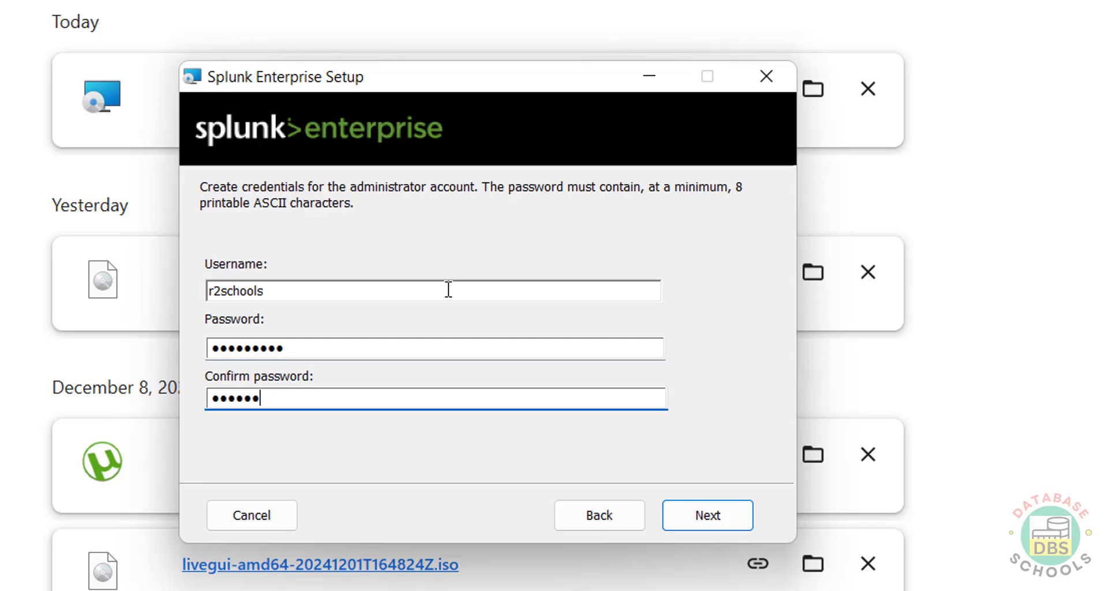
left_click(732, 514)
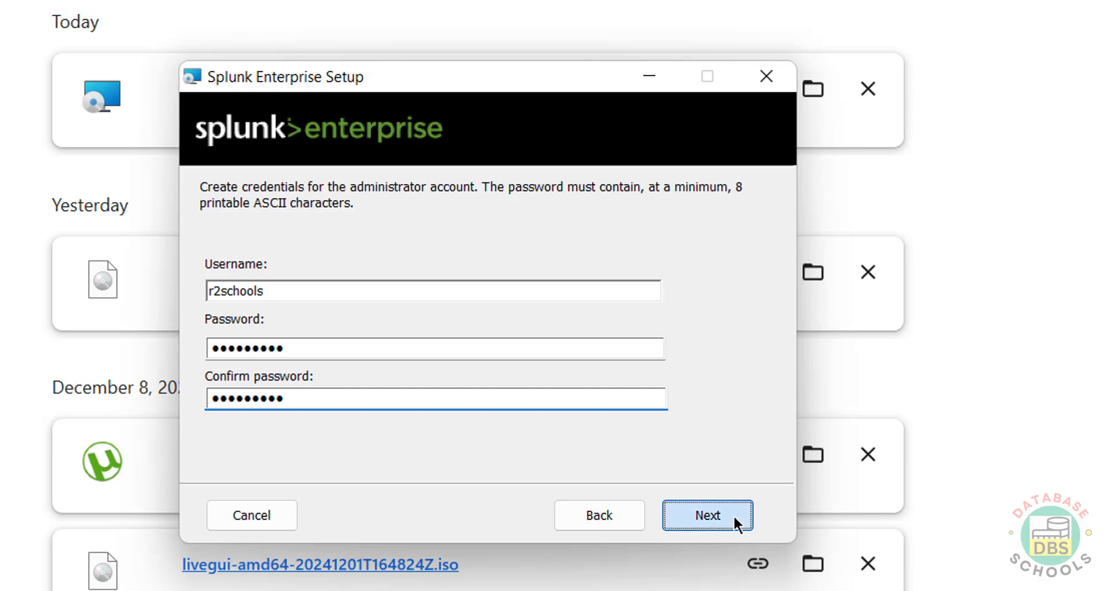
- Install without a Start Menu shortcut, then finish and launch Splunk in the browser
left_click(317, 292)
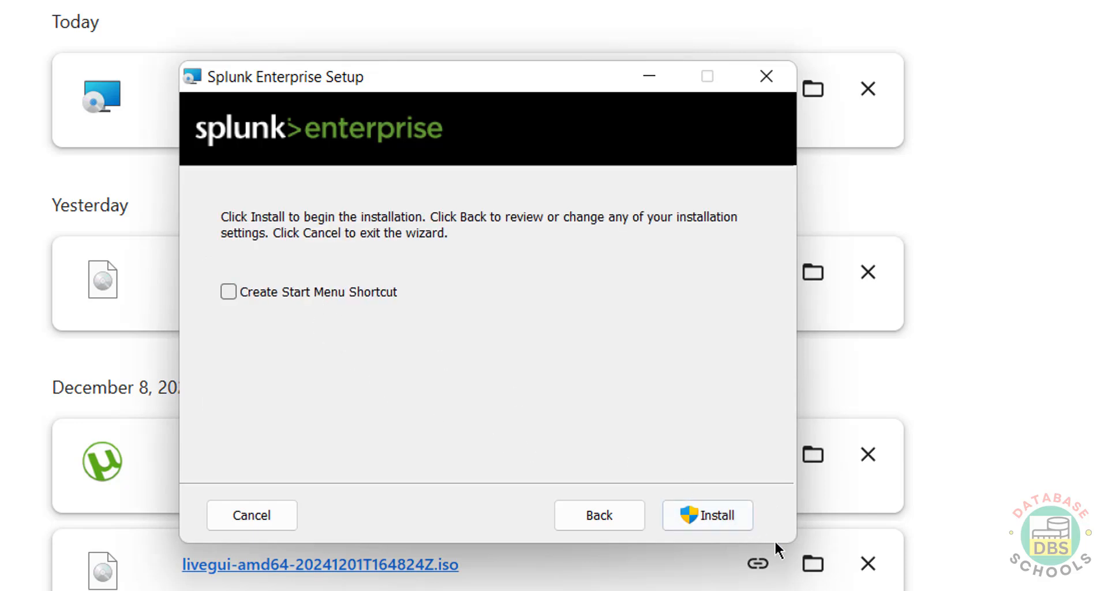
left_click(717, 517)
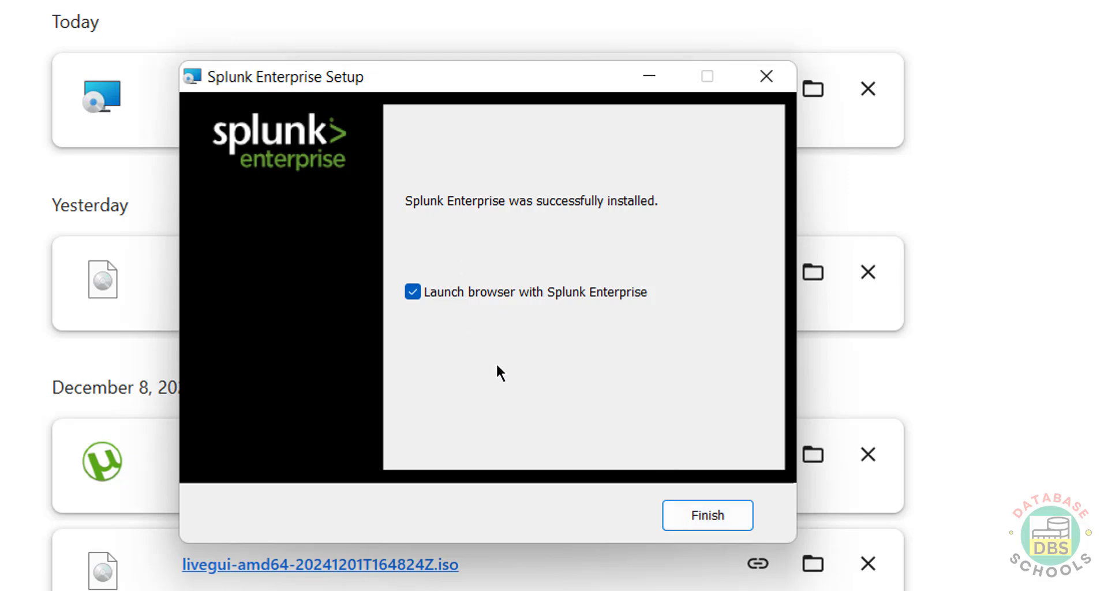
left_click(698, 513)
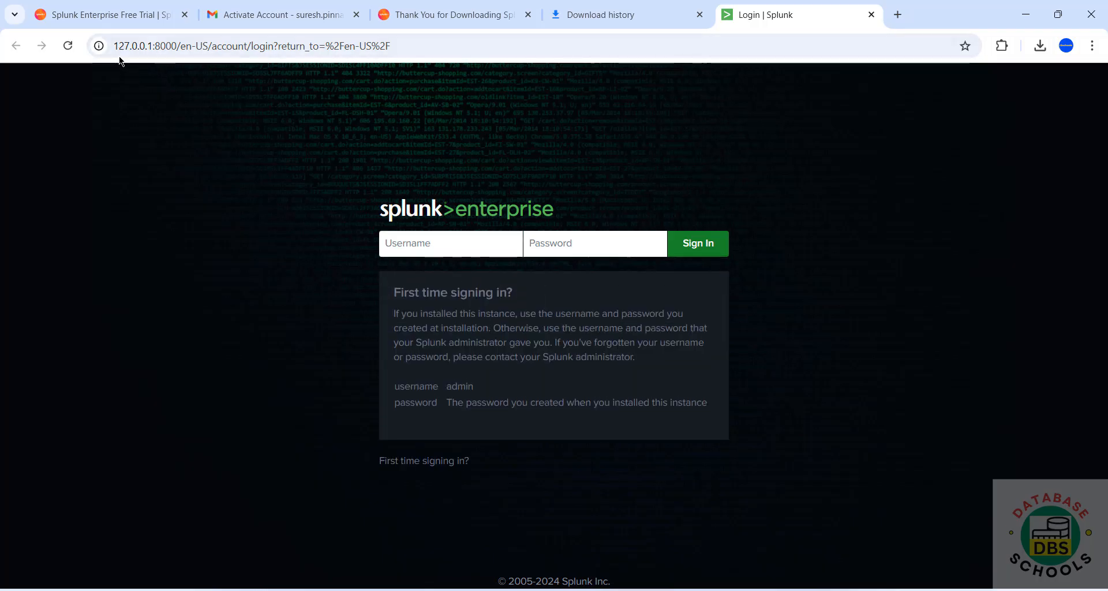
- Load localhost:8000 in a new browser tab
double_click(166, 45)
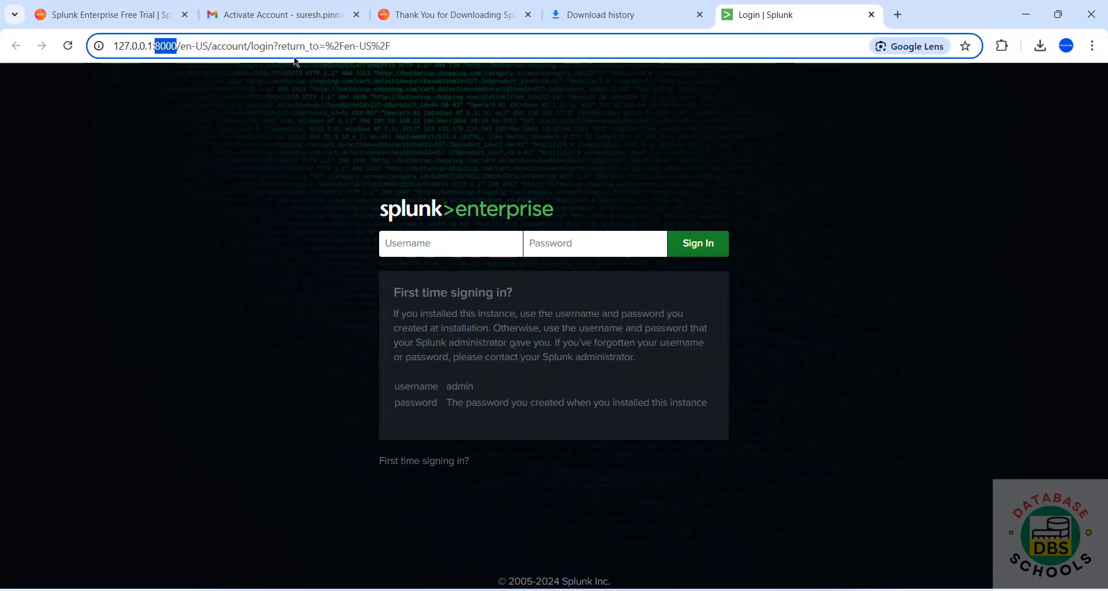
left_click_drag(418, 41, 36, 49)
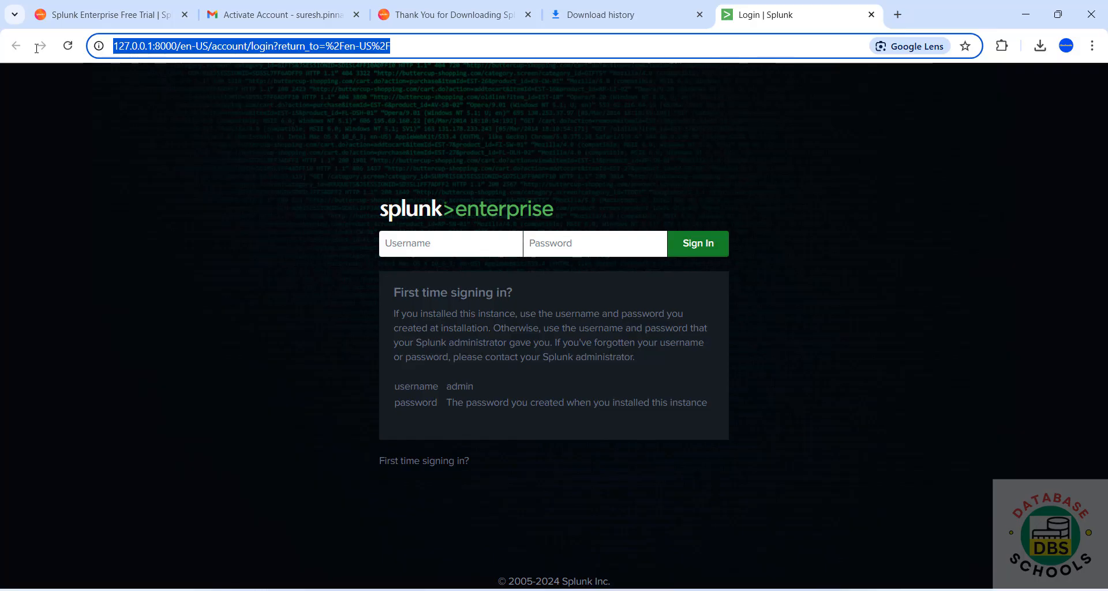
key("ctrl+t")
type("local")
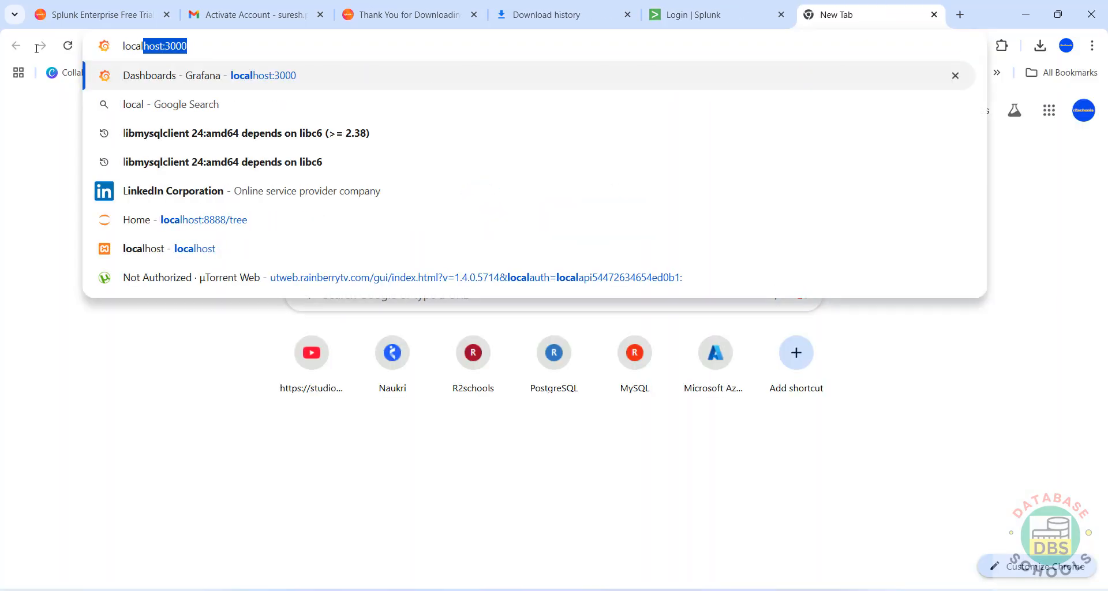
type("host")
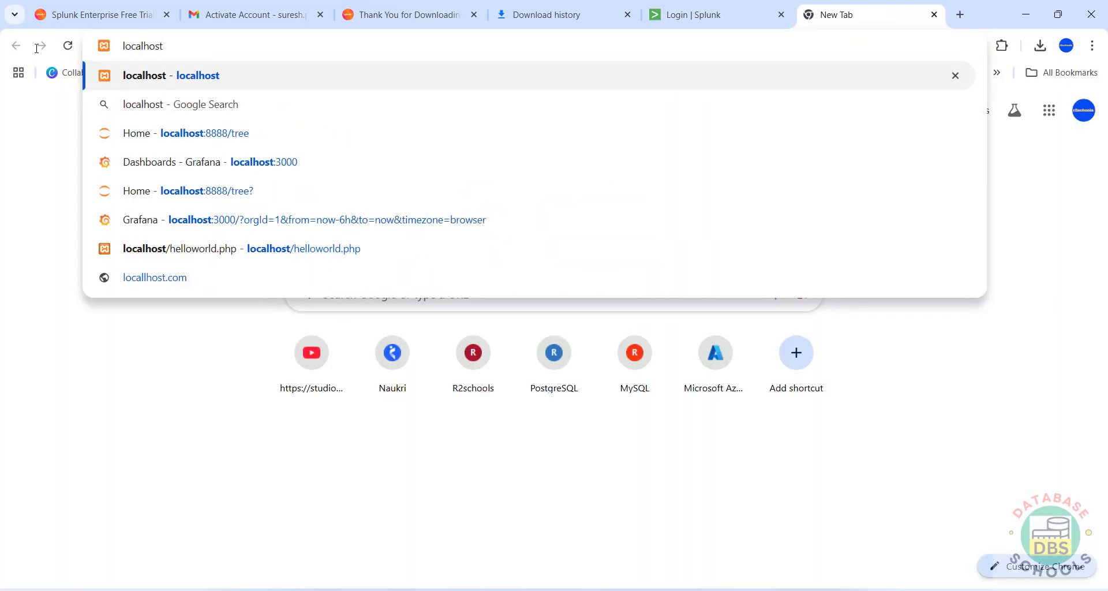
type(":8000")
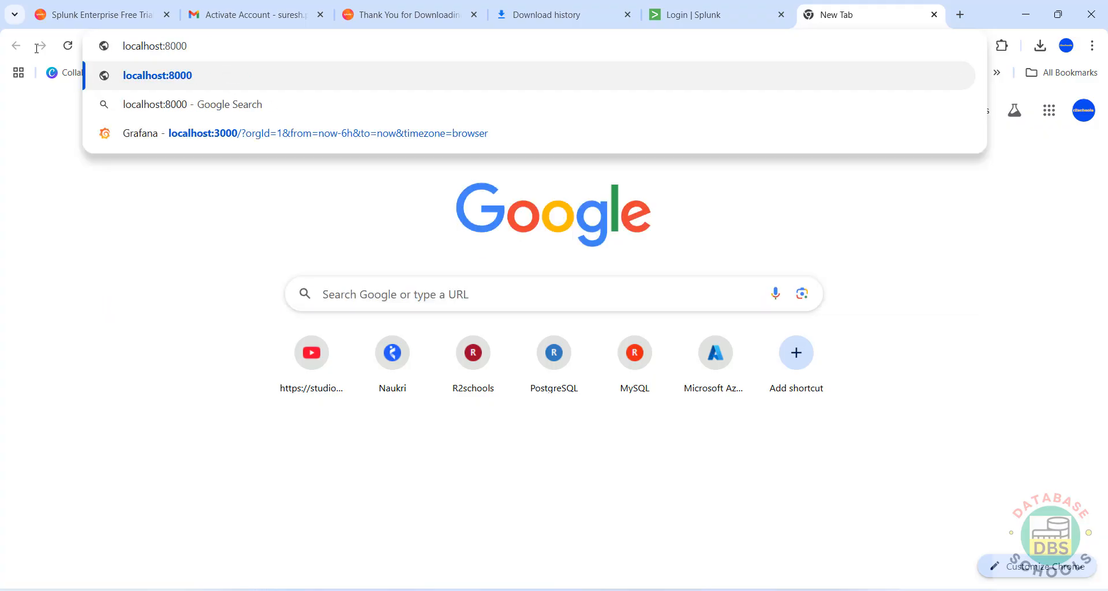
key("Return")
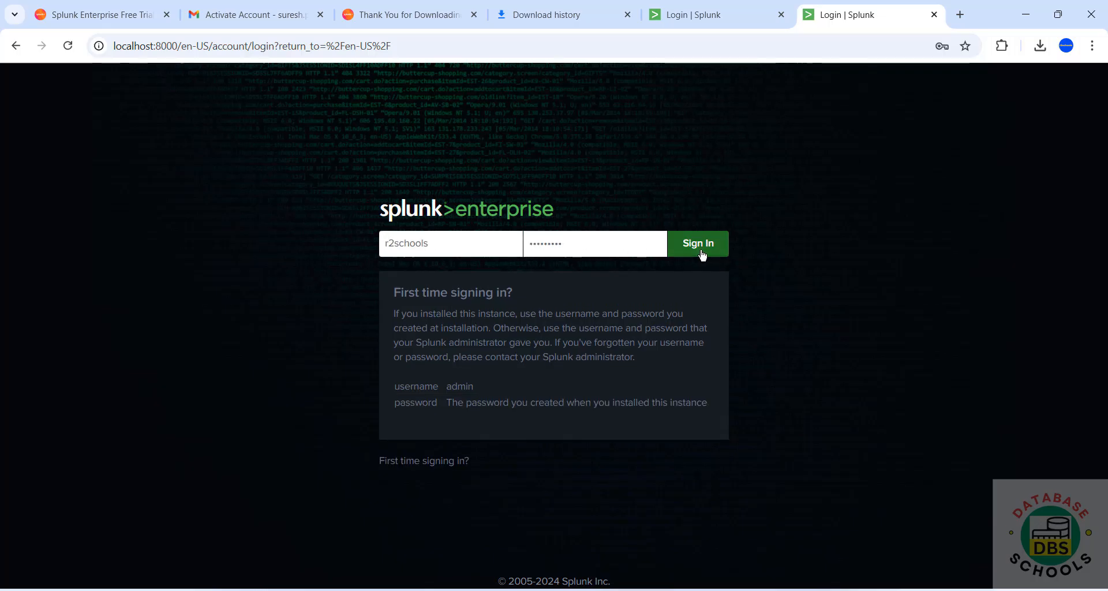
- Sign in to Splunk and close the duplicate 127.0.0.1 login tab
left_click(701, 255)
left_click(710, 24)
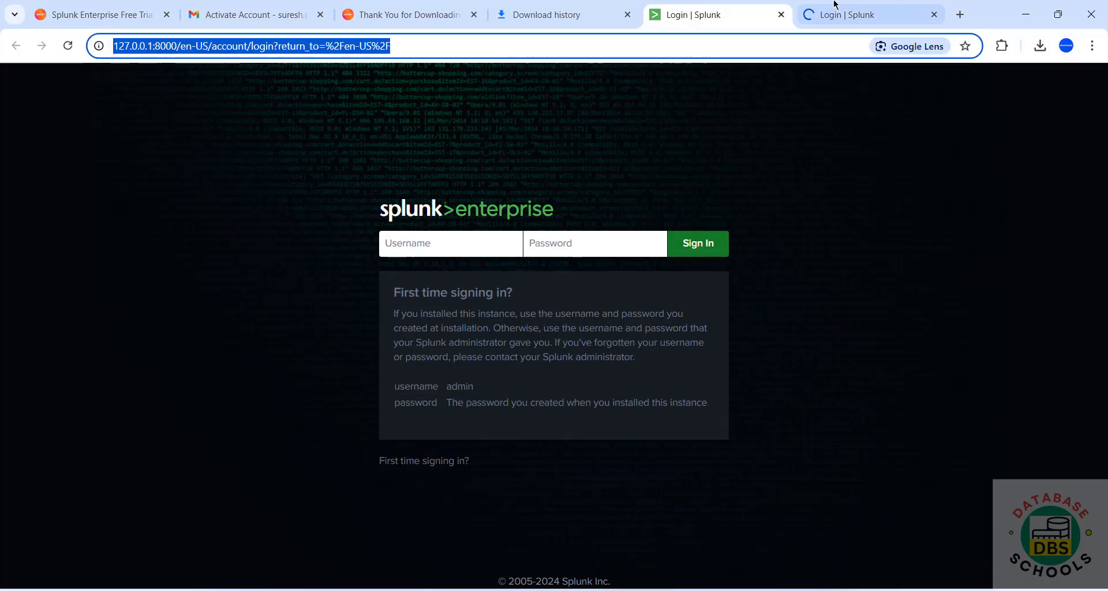
left_click(780, 15)
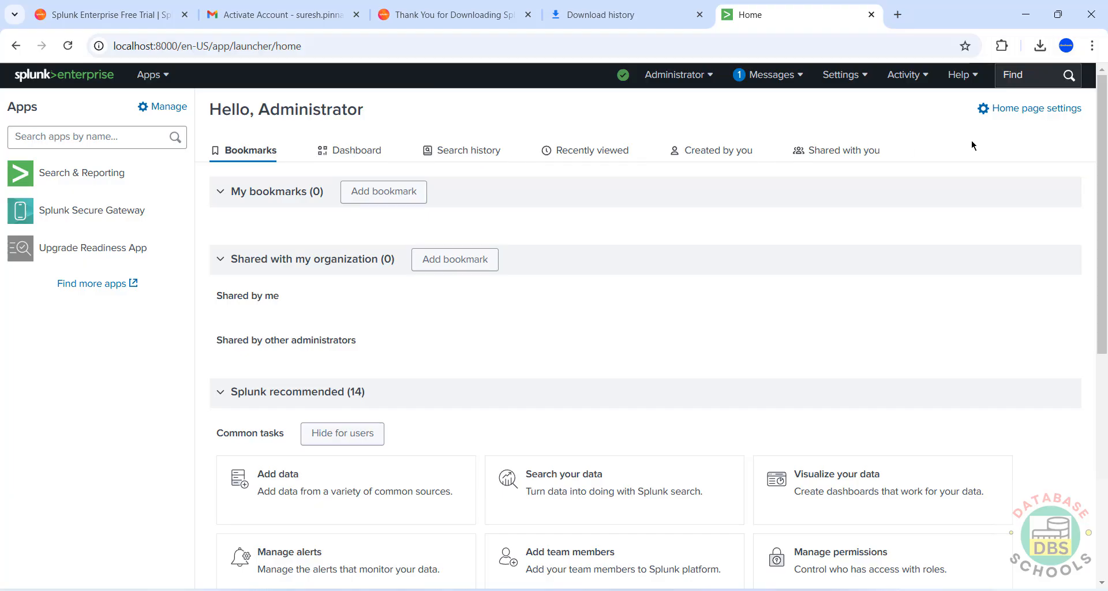
left_click(680, 76)
left_click(797, 290)
left_click(710, 77)
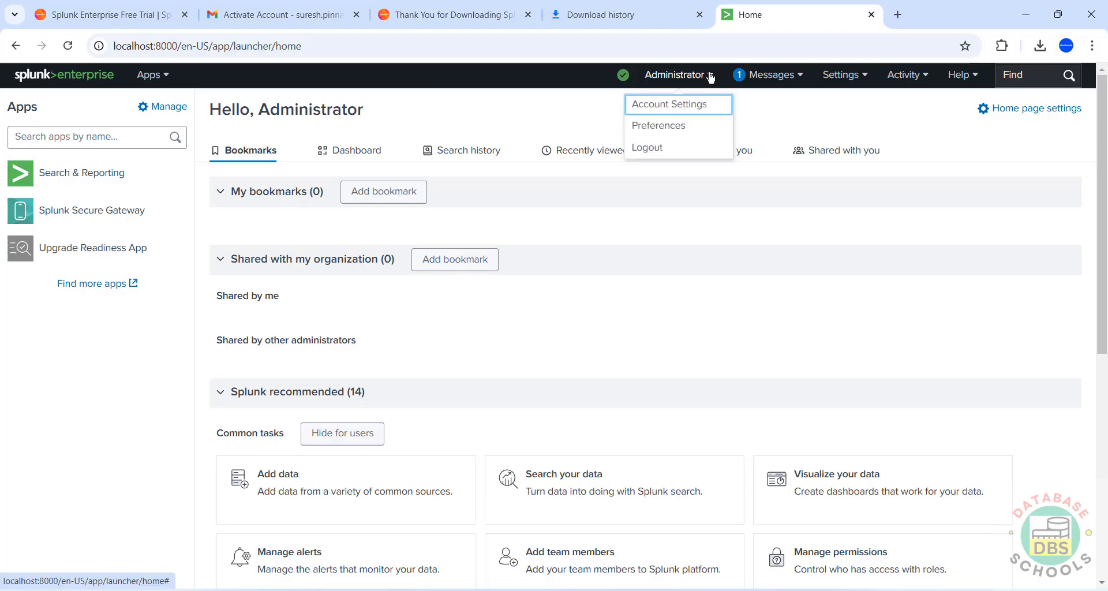
left_click(682, 109)
double_click(496, 205)
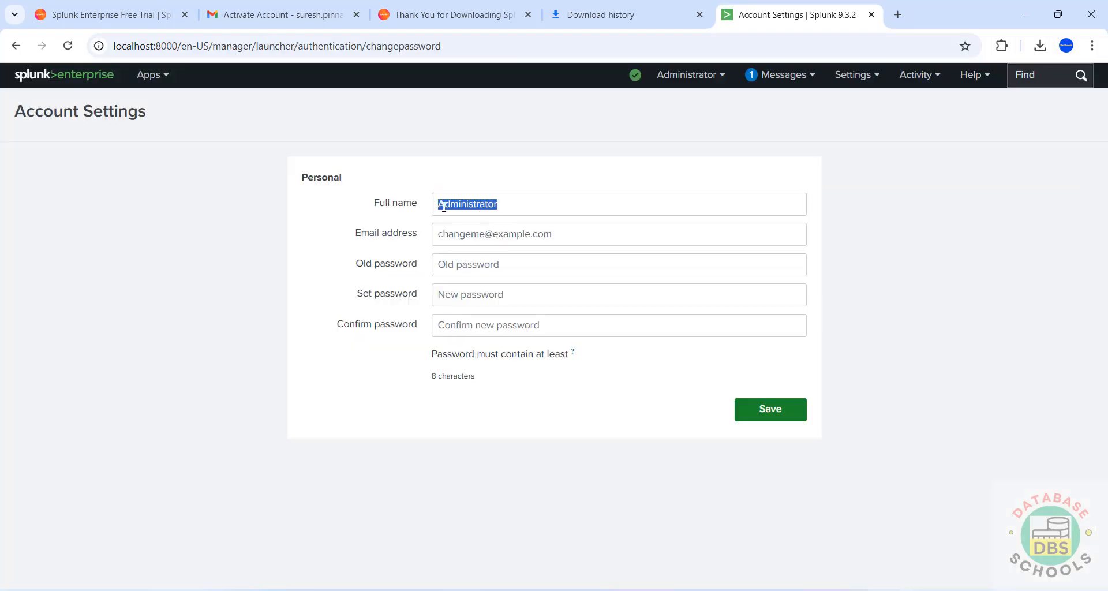
left_click(479, 237)
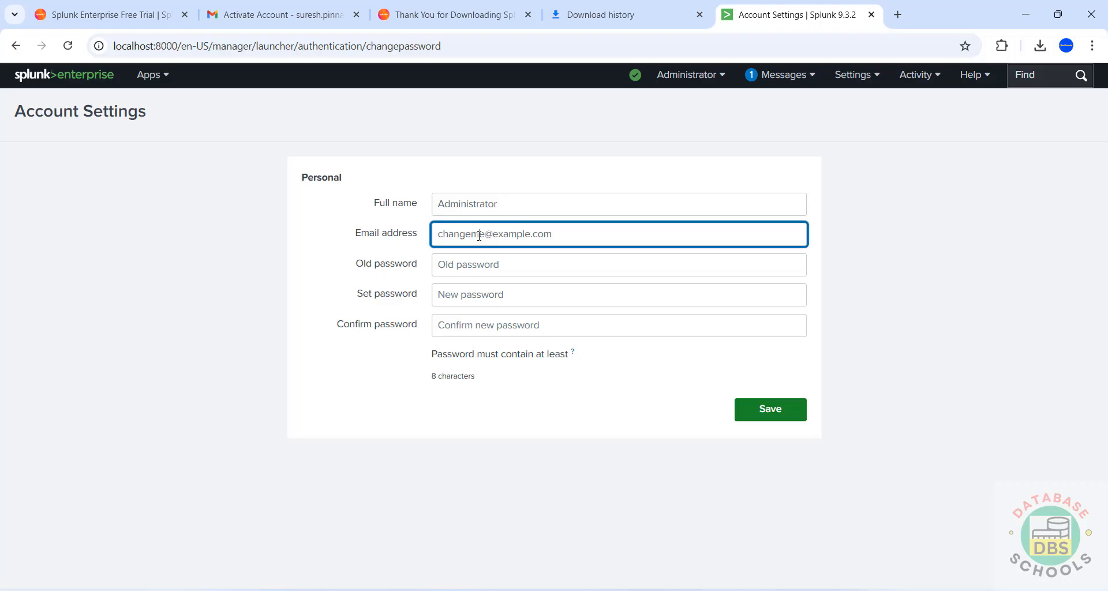
left_click(472, 267)
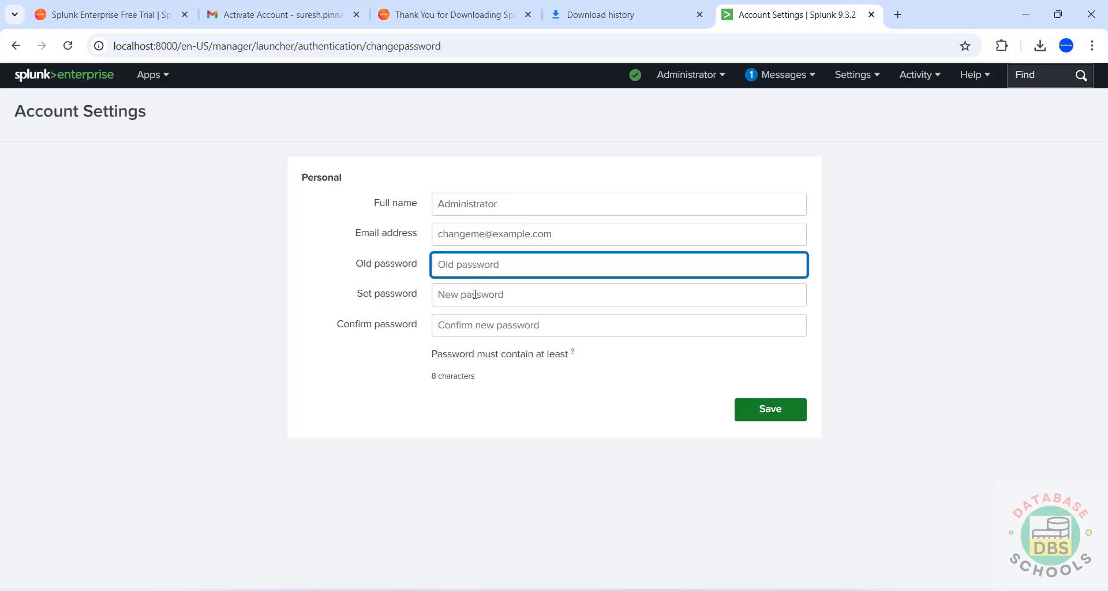
left_click(475, 294)
left_click(470, 324)
left_click(521, 205)
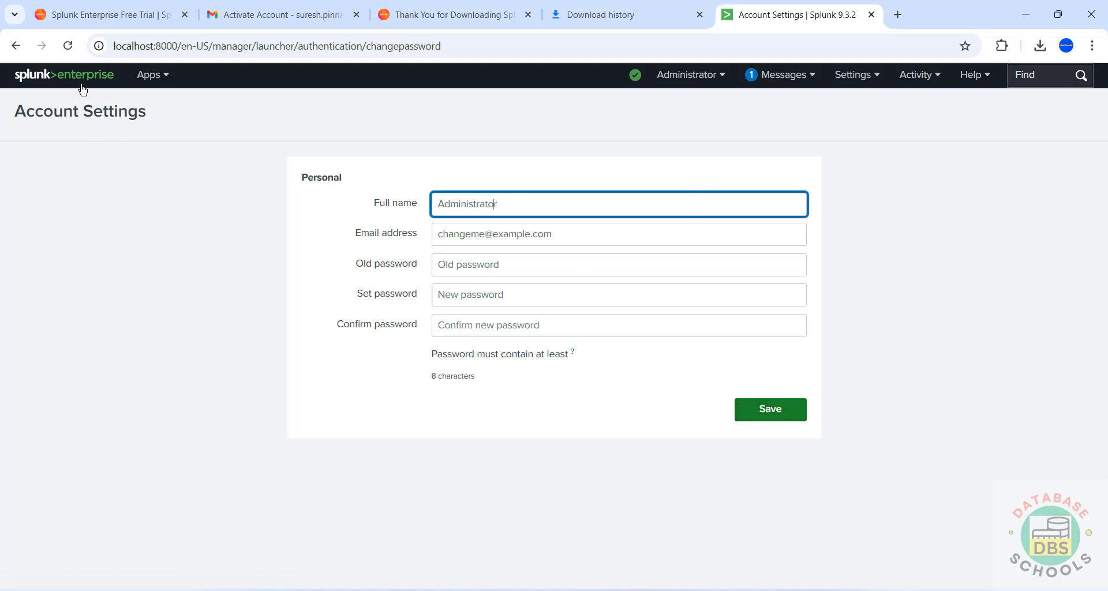
left_click(46, 79)
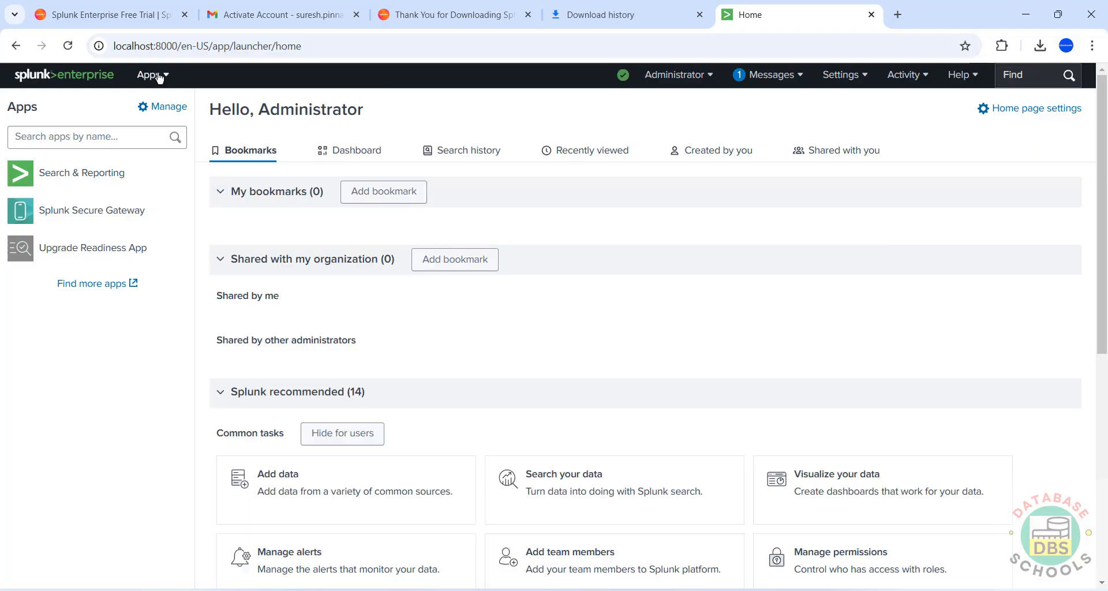
left_click(157, 76)
left_click(155, 76)
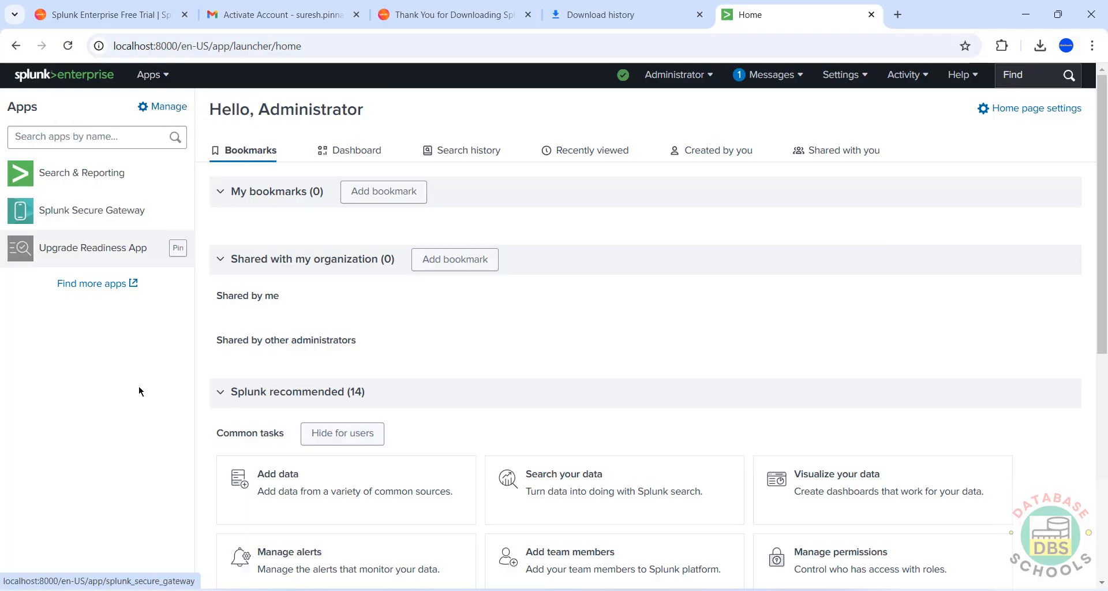
scroll(277, 403, "down", 4)
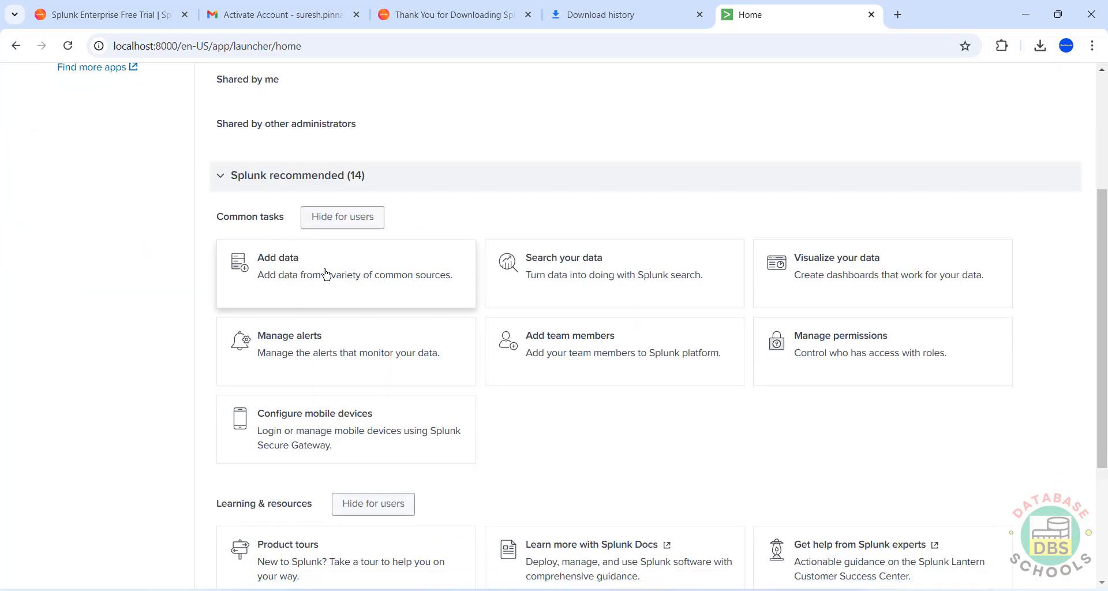
scroll(331, 299, "down", 2)
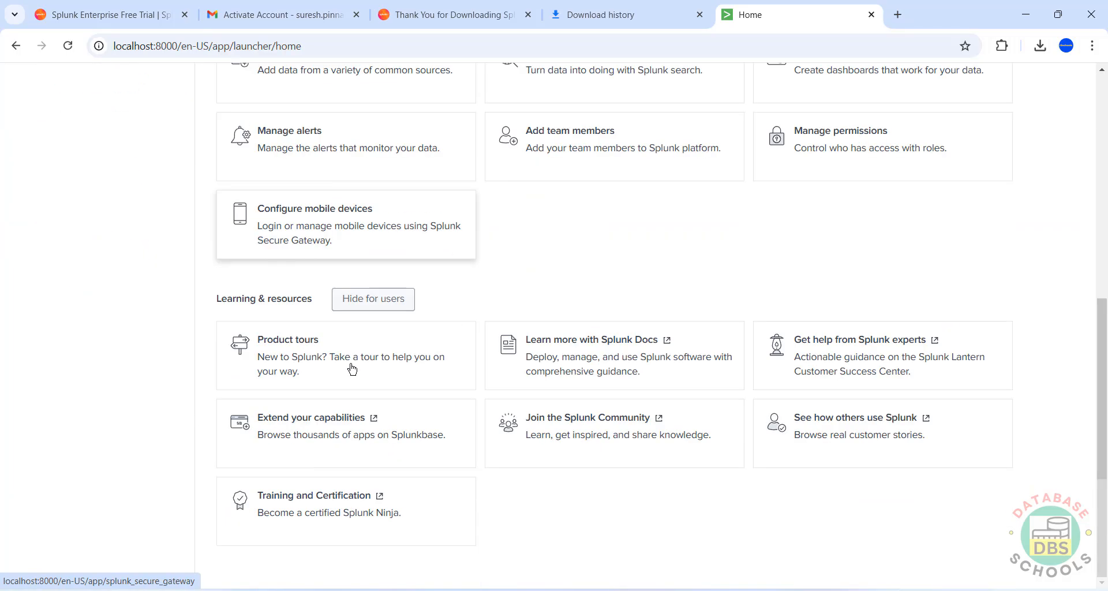
scroll(947, 427, "up", 2)
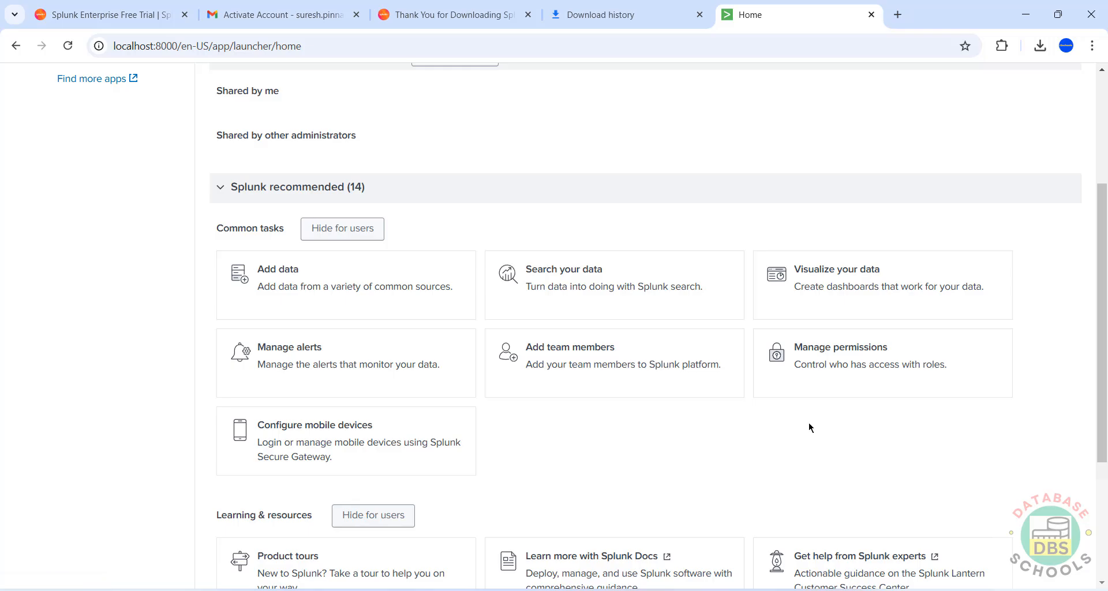
- Open user management, start a new user, then cancel without creating it
left_click(560, 370)
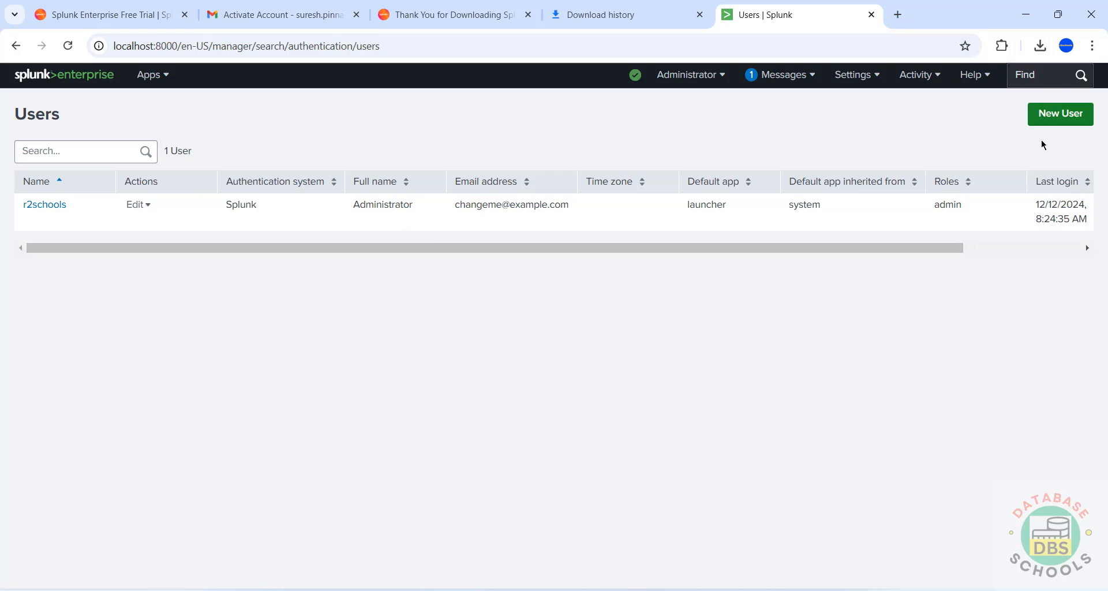
left_click(1055, 127)
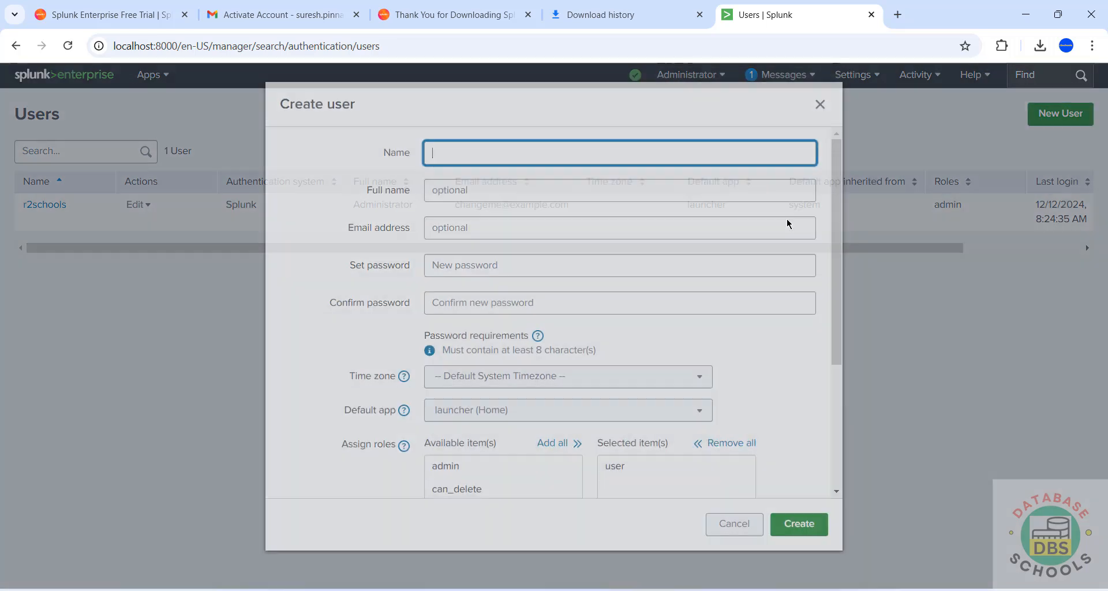
scroll(521, 440, "down", 3)
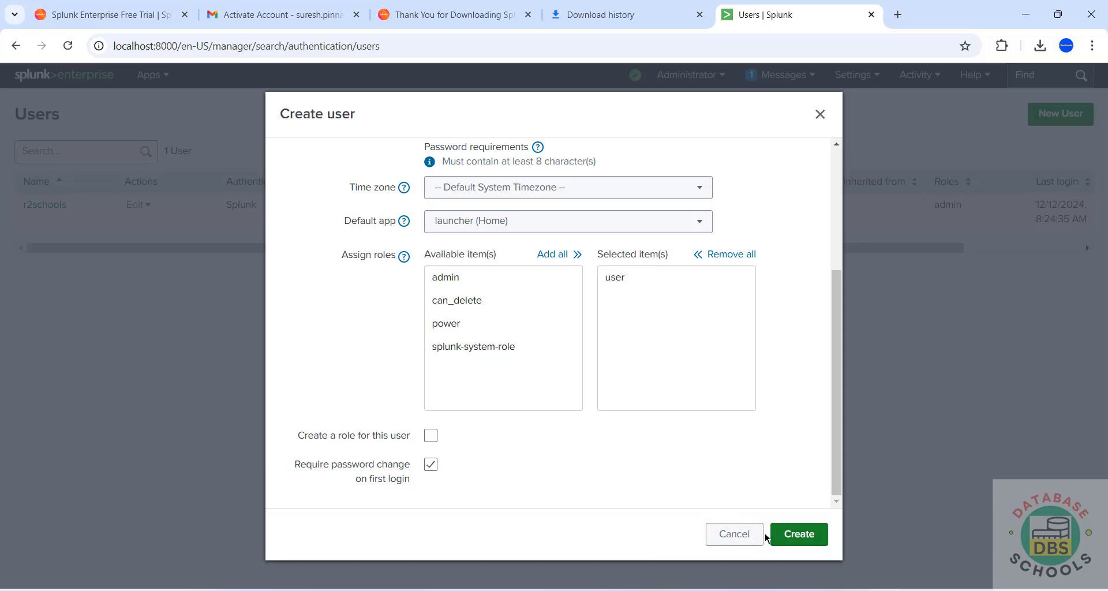
left_click(716, 520)
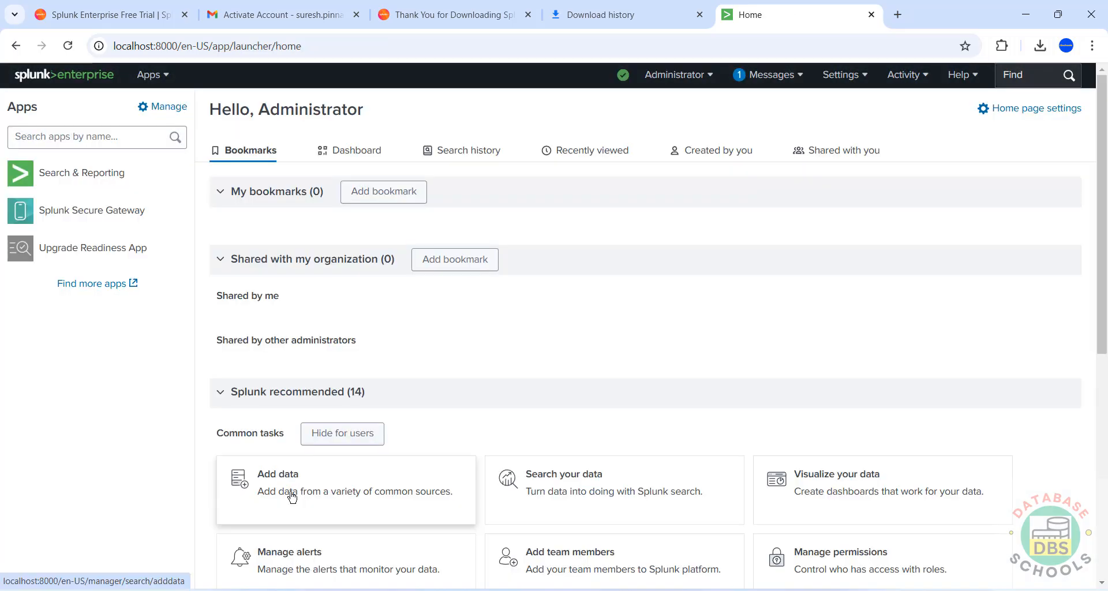
- Switch Home to the Dashboard view and look through the available home dashboards
left_click(292, 496)
left_click(351, 152)
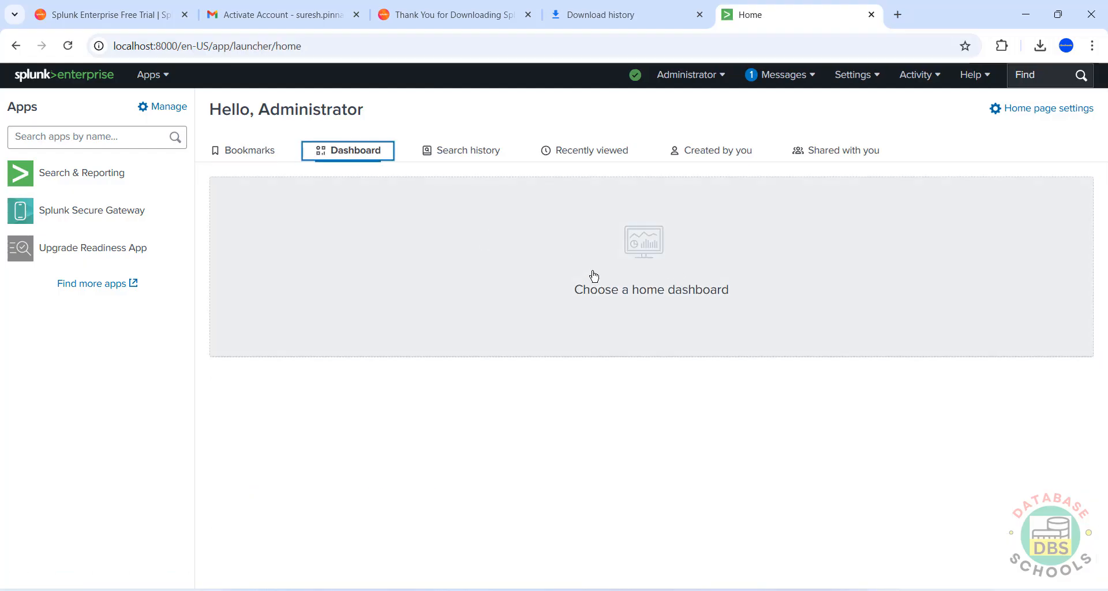
left_click(593, 275)
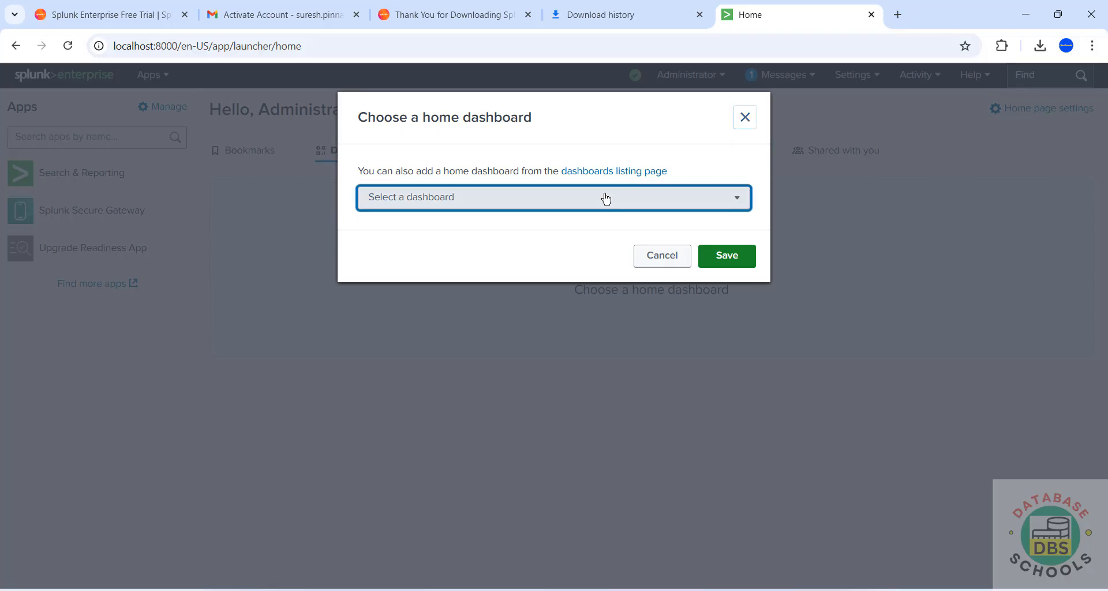
left_click(606, 197)
scroll(490, 409, "down", 5)
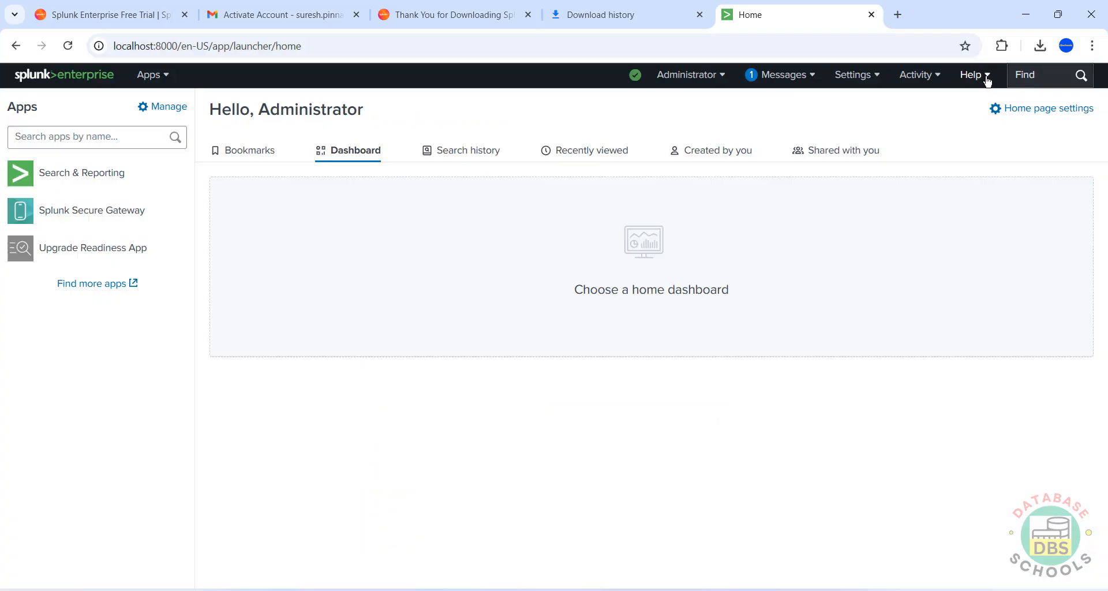
- Check Help > About to confirm Splunk Enterprise version 9.3.2
left_click(987, 81)
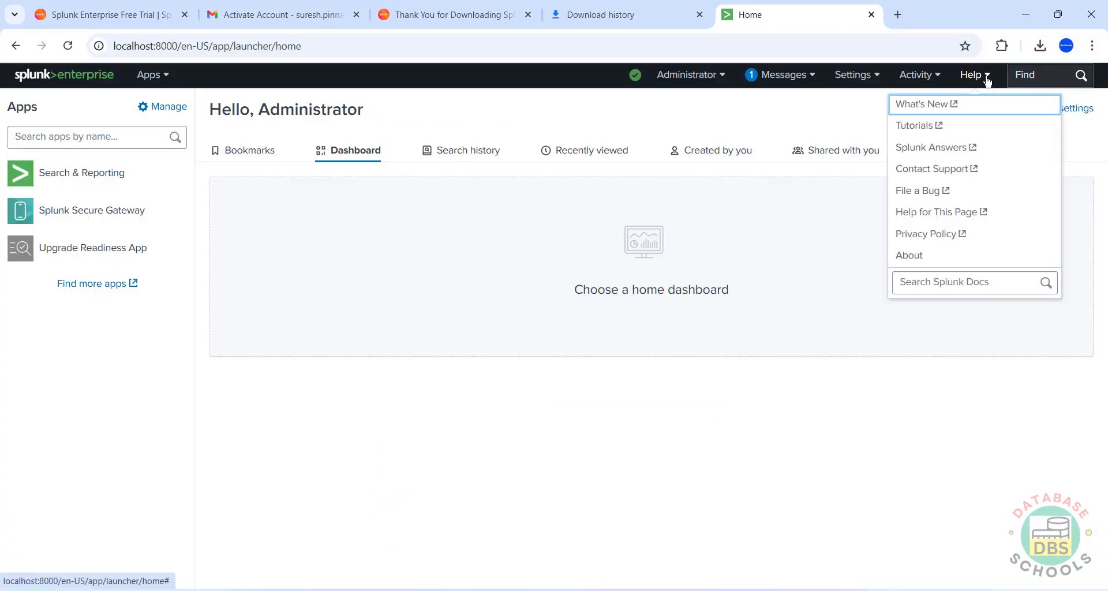
left_click(954, 258)
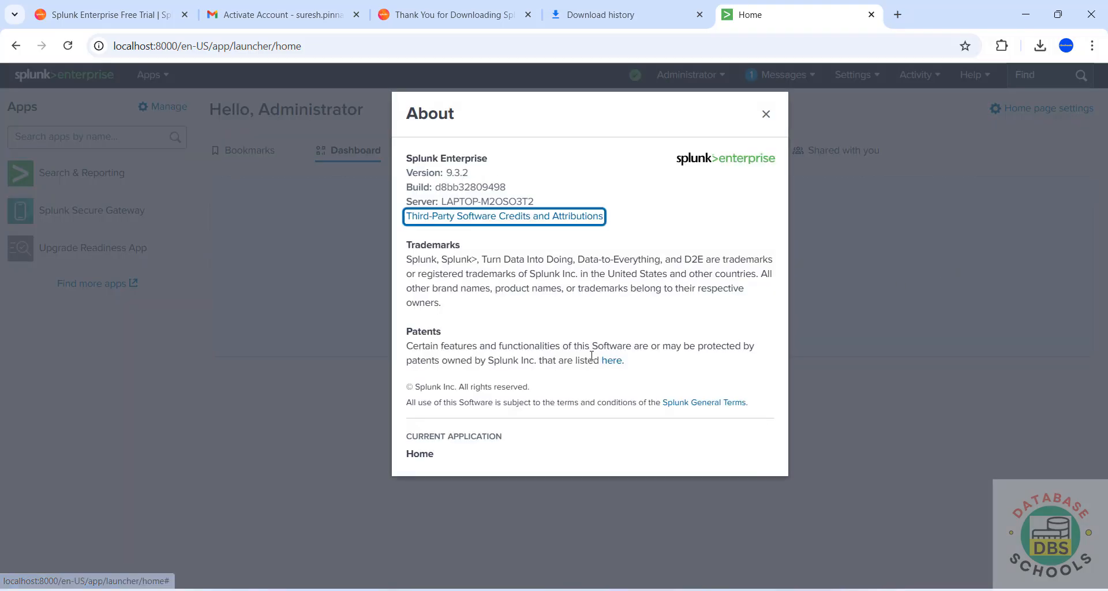
left_click_drag(407, 169, 501, 172)
left_click_drag(414, 246, 482, 435)
left_click(686, 175)
- Dismiss the version information and launch the services.msc console from the Run box
left_click(766, 113)
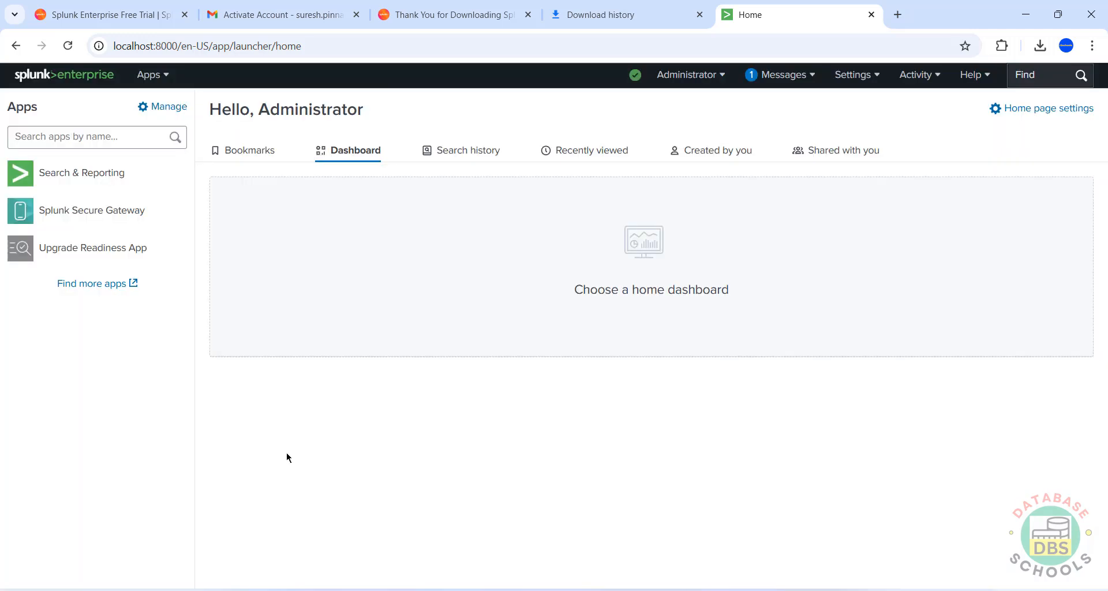
key("super+r")
type("ser")
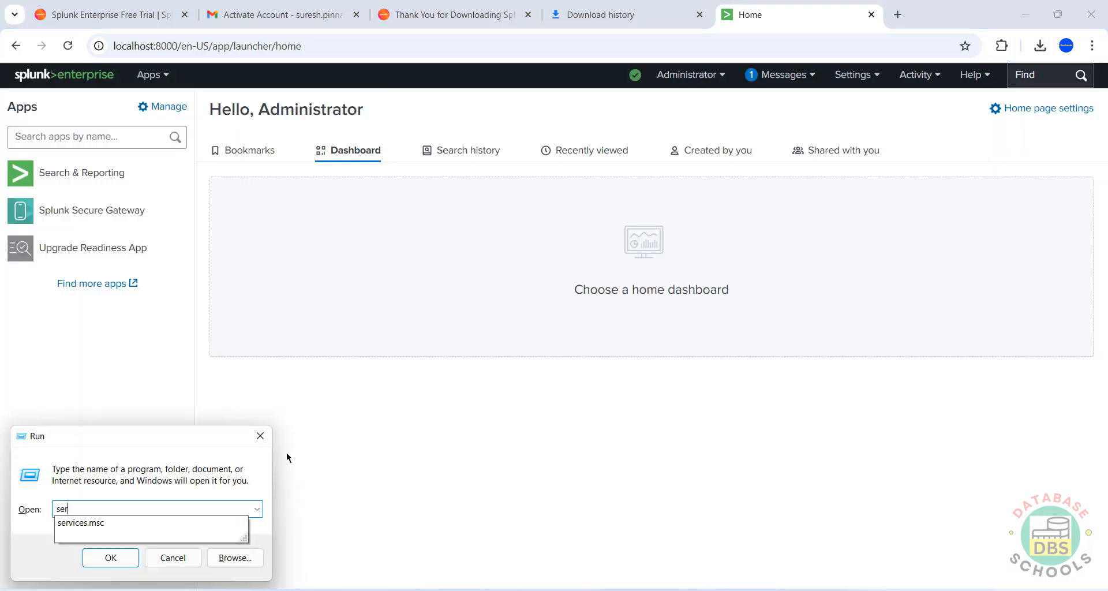
key("Down")
key("Return")
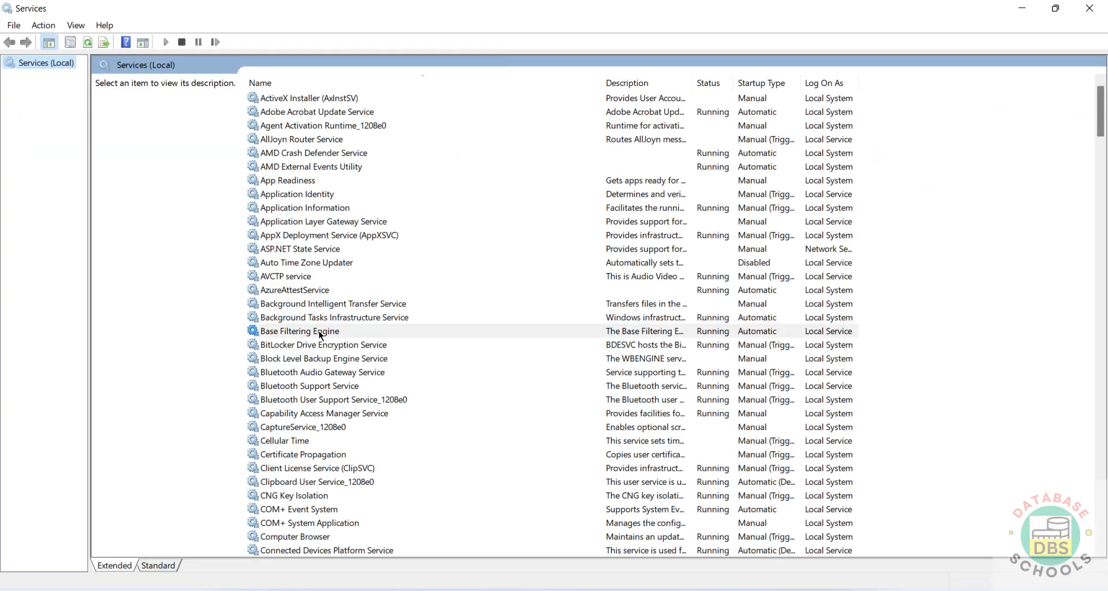
- Stop the Splunkd Service, then return to the Splunk Home page in the browser
key("s")
scroll(316, 358, "down", 4)
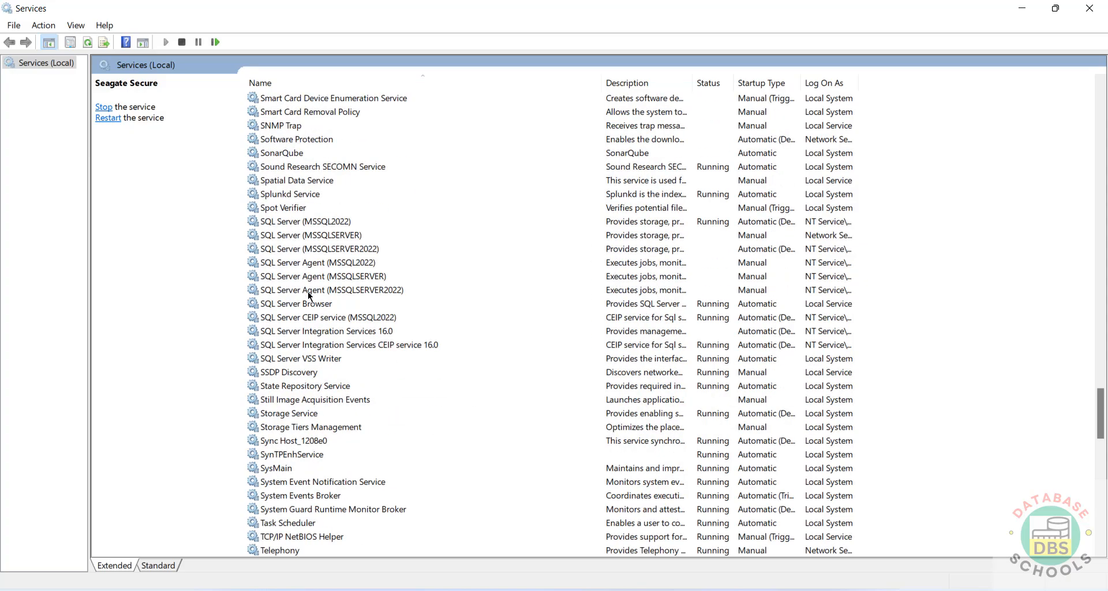
left_click(302, 195)
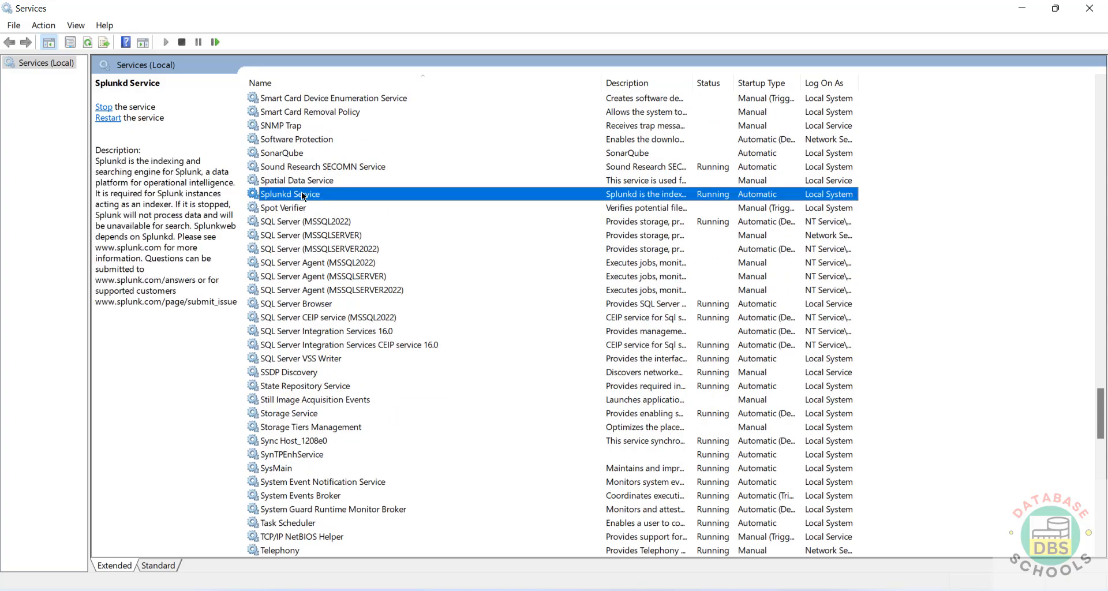
left_click(181, 41)
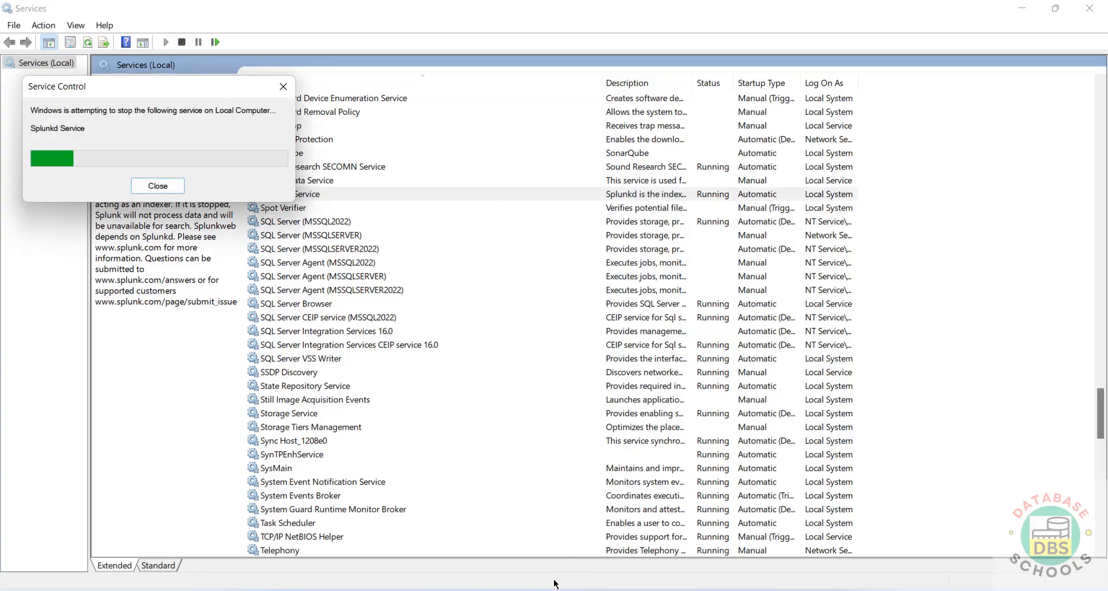
left_click(795, 545)
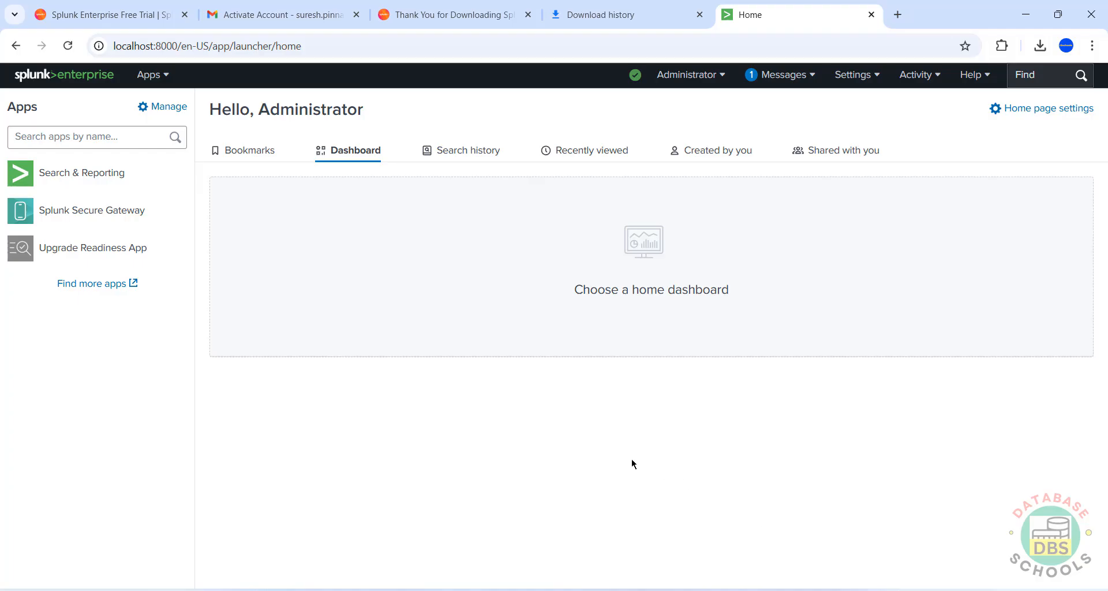
- Go back to the Services window while the Splunkd Service finishes stopping
key("alt+Tab")
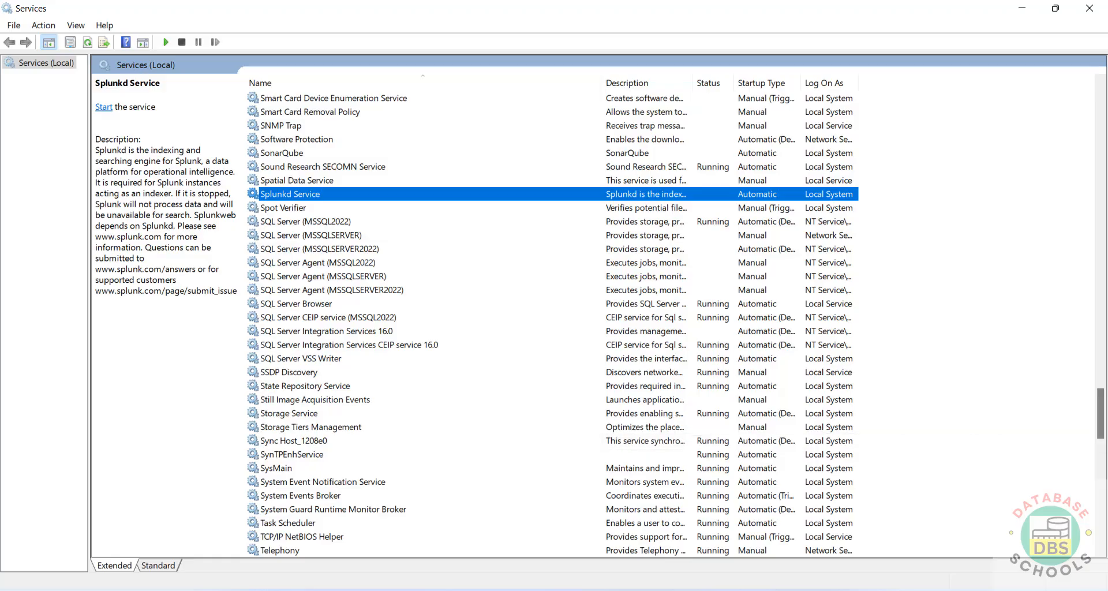
- Start the Splunkd Service from its right-click menu until it shows Running again
left_click(584, 588)
left_click(813, 548)
right_click(302, 192)
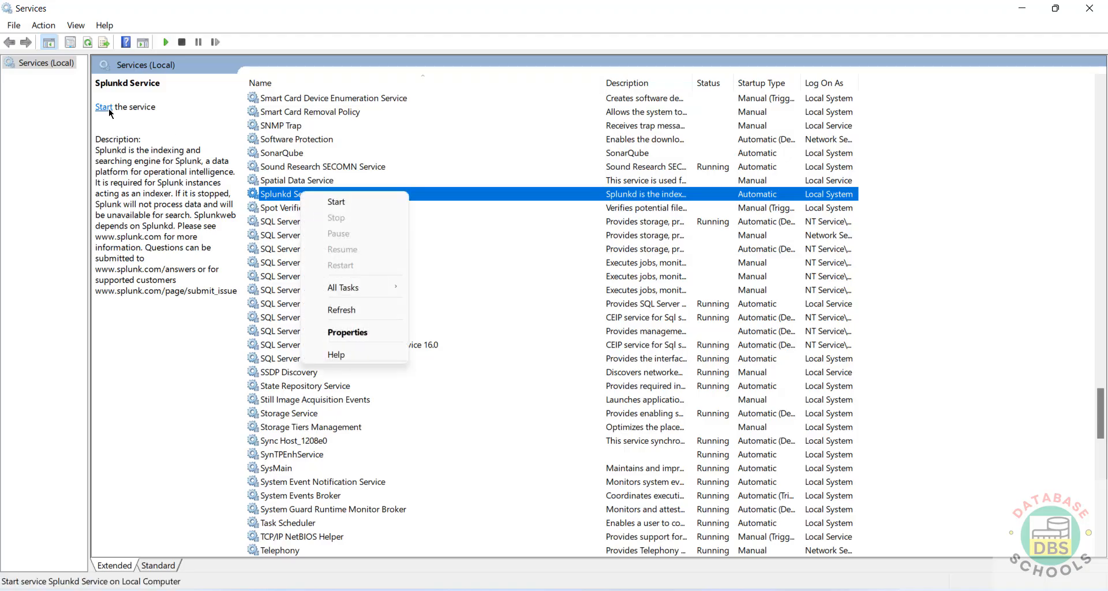
left_click(336, 202)
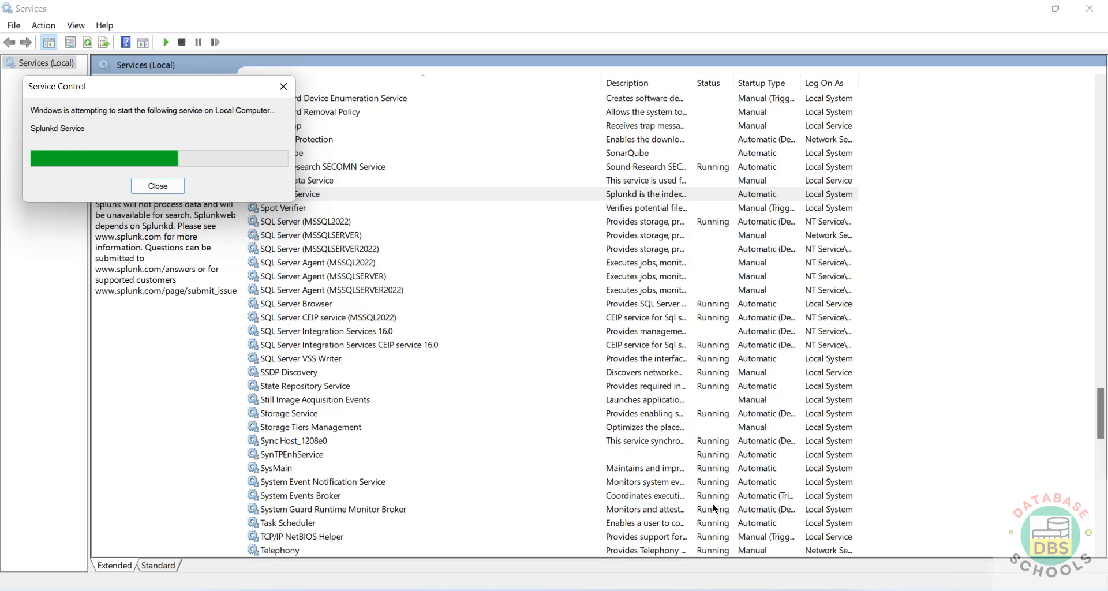
mouse_move(544, 589)
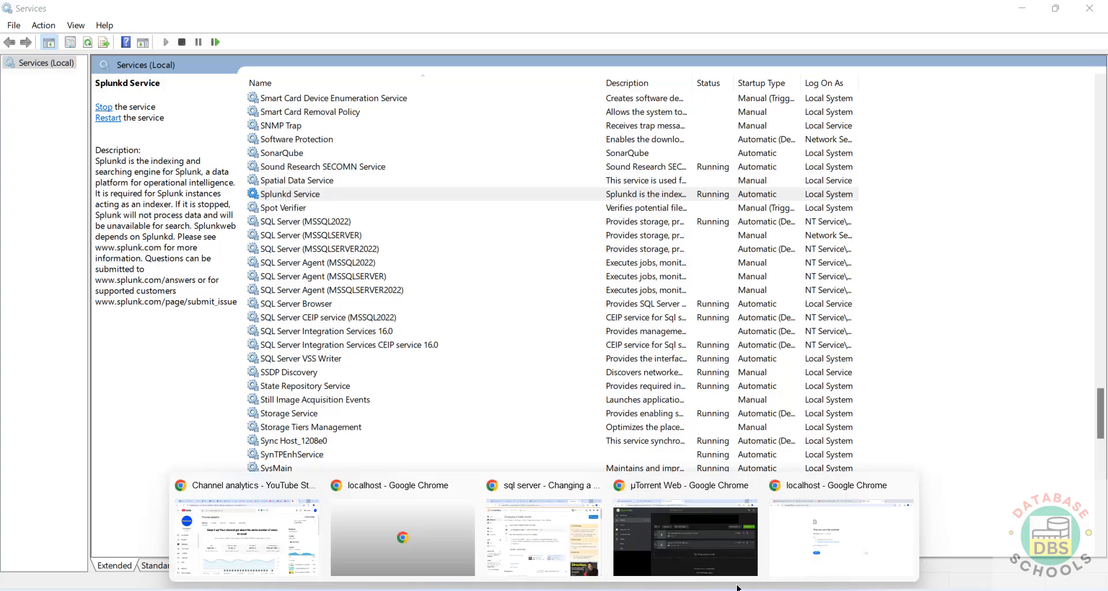
- Reload the unreachable Splunk page and trim the address down to localhost:8000
left_click(911, 531)
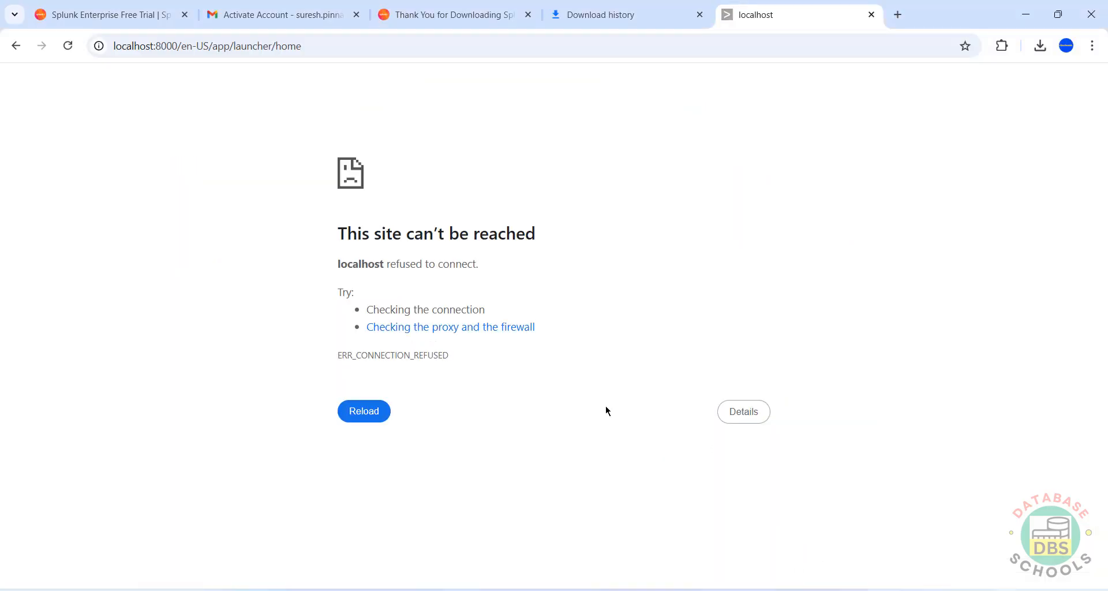
left_click(370, 413)
left_click(375, 425)
left_click_drag(177, 46, 365, 46)
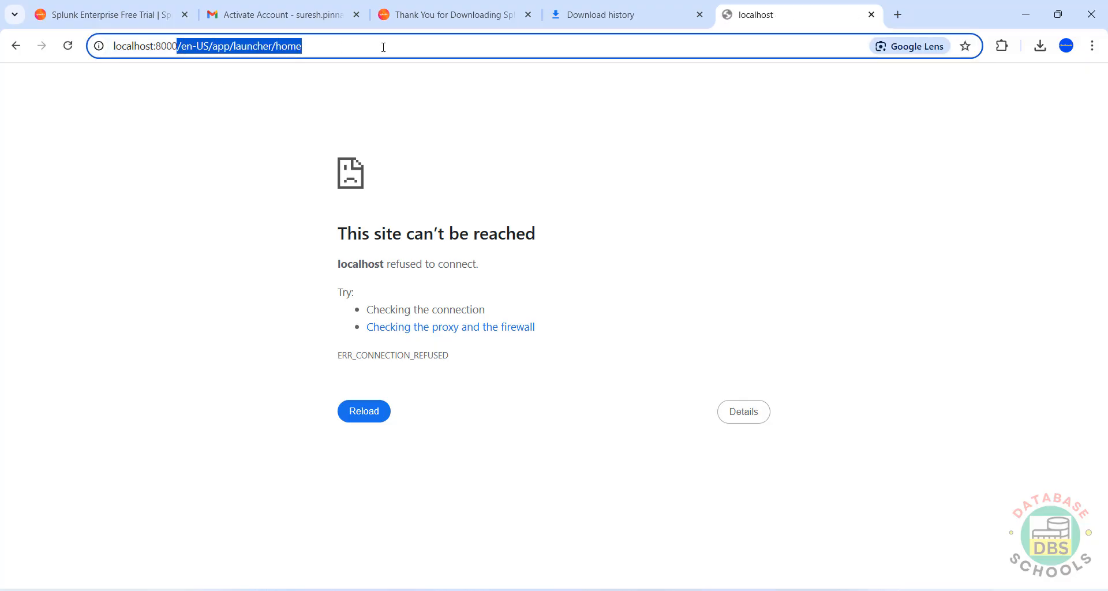
key("BackSpace")
key("Return")
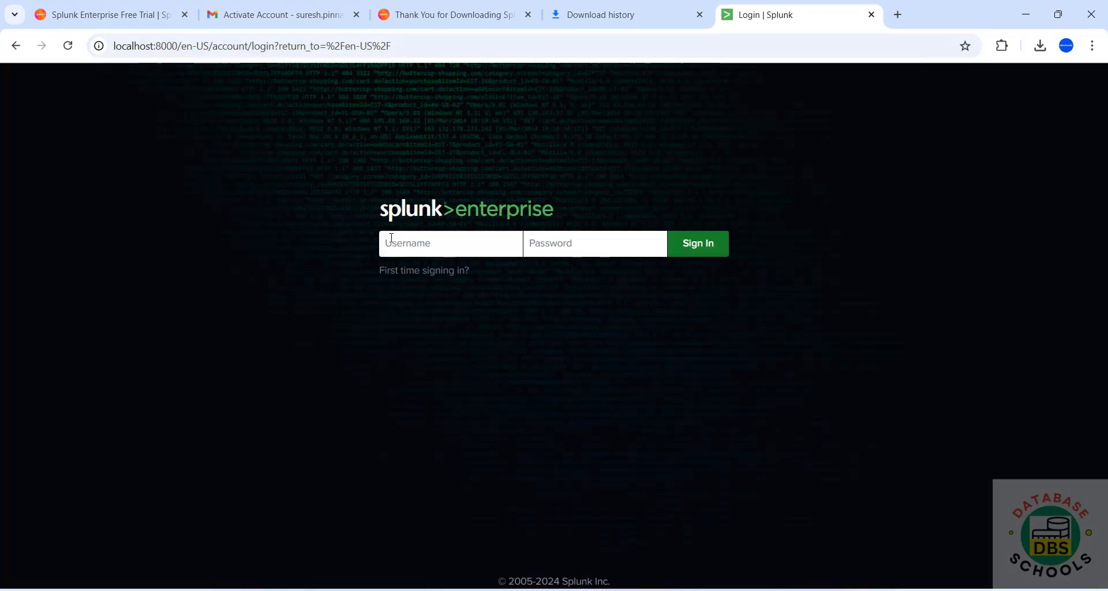
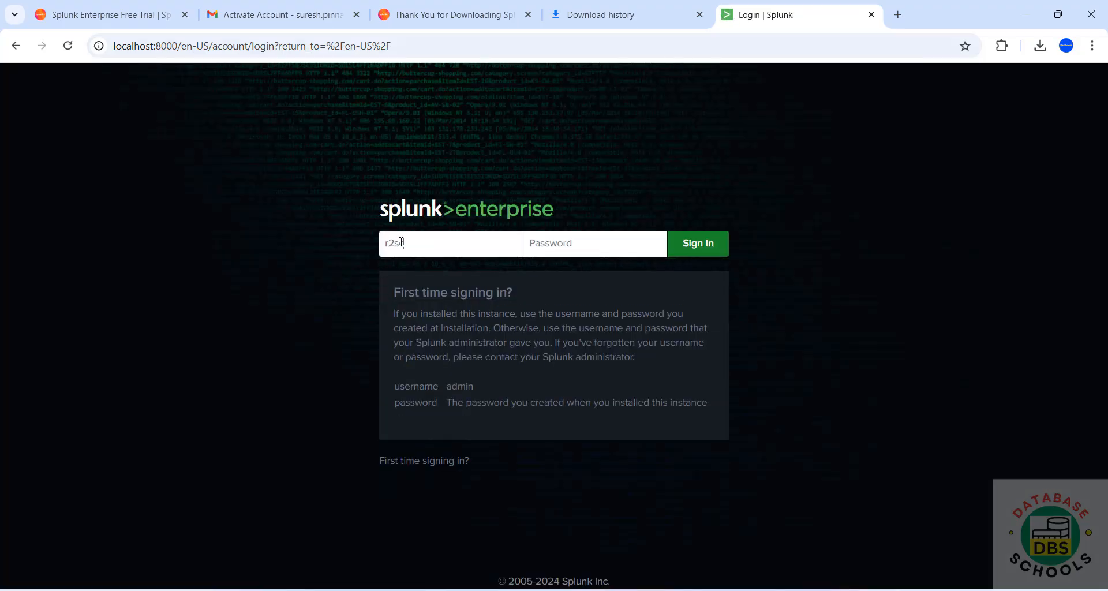
- Sign in to Splunk with the administrator username and password
key("Tab")
type("••••••••")
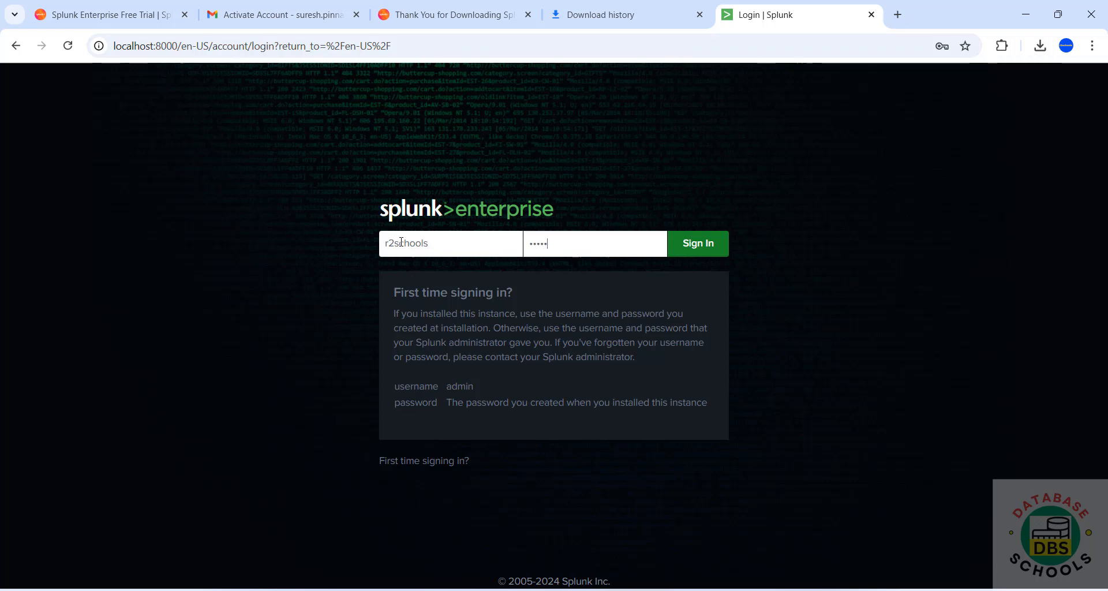
type("•")
key("Return")
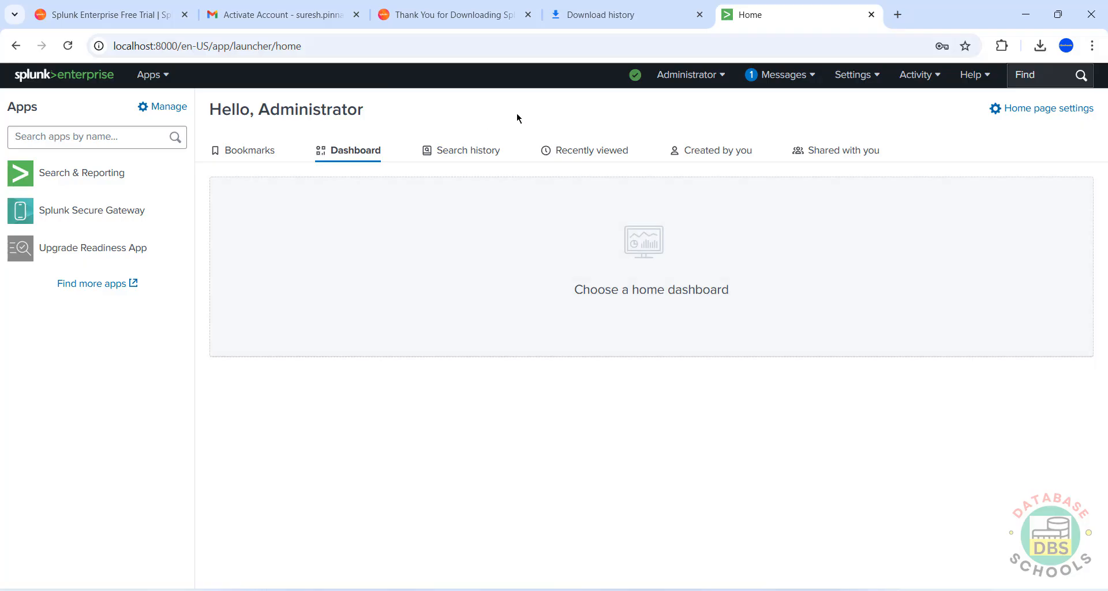
- Load Splunk at 127.0.0.1:8000 in a new tab, then open another blank tab
key("ctrl+t")
type("127.")
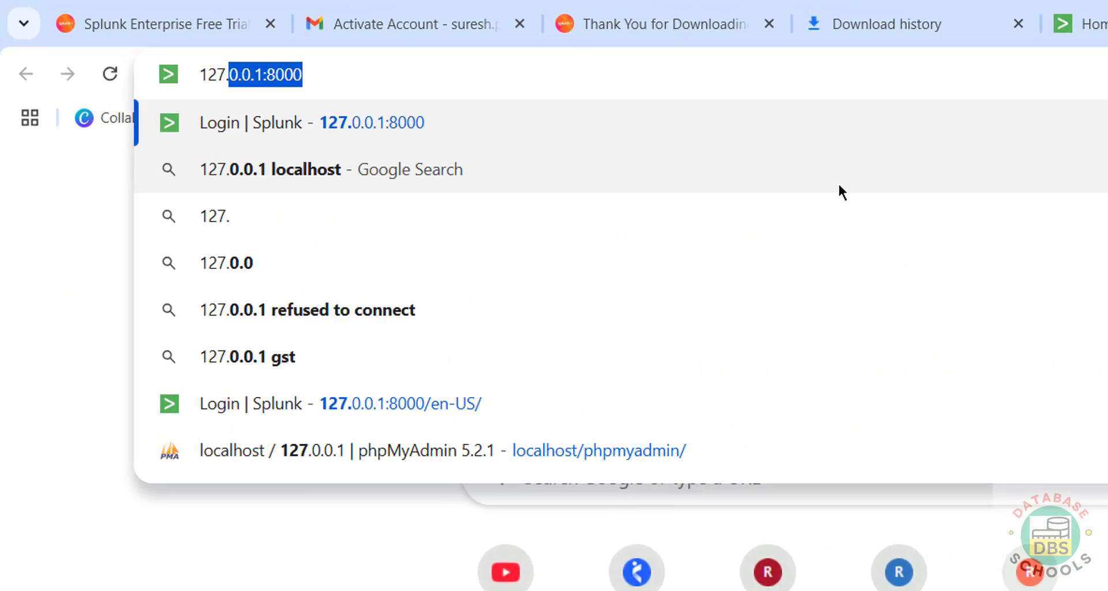
type("0")
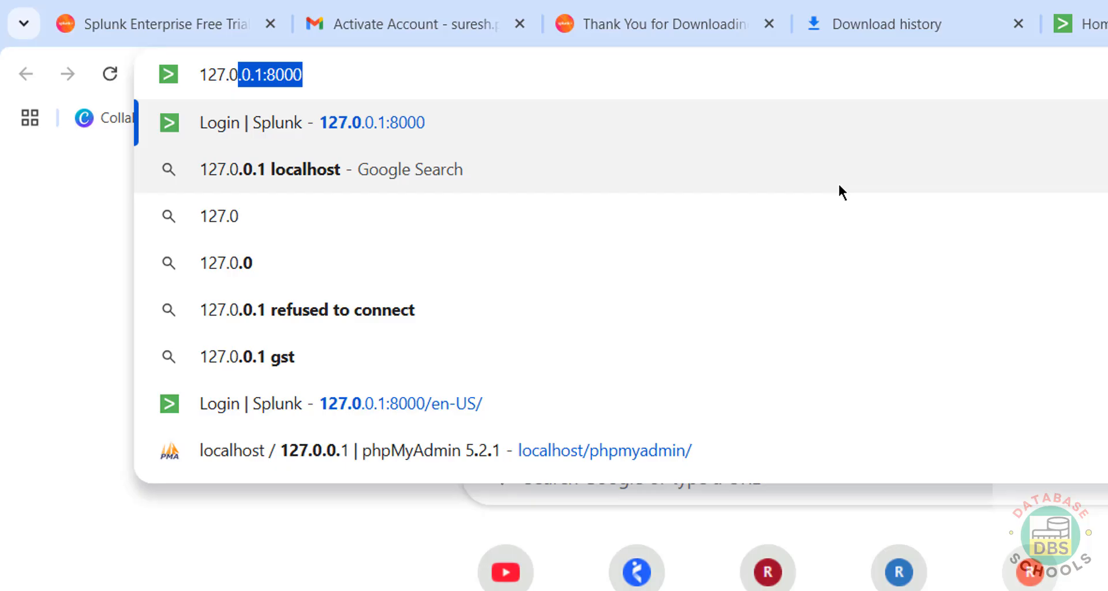
type(".0.1")
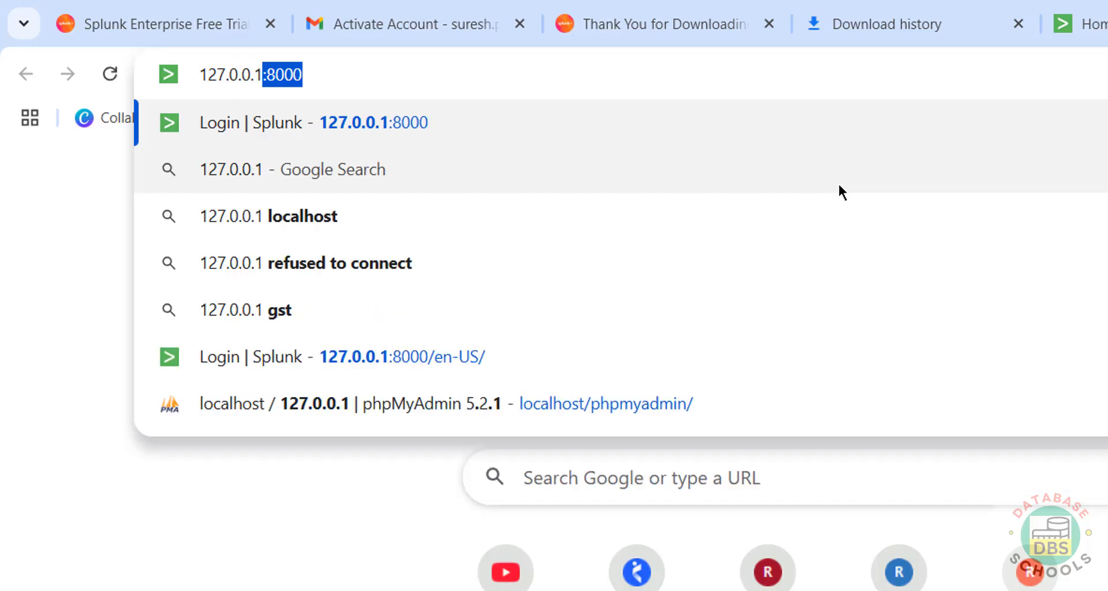
type(":8000")
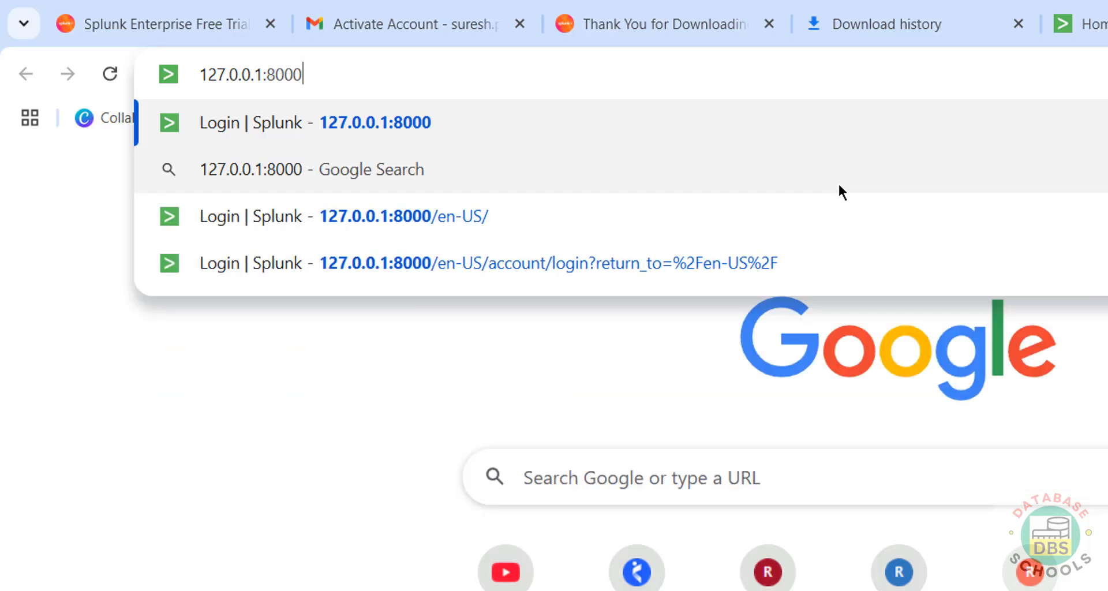
key("Return")
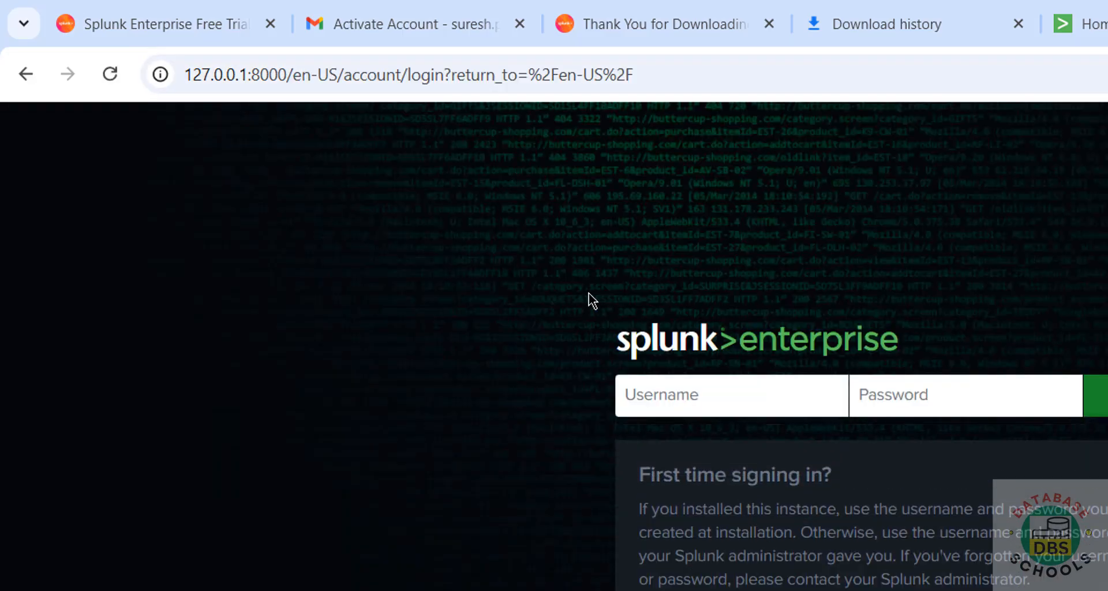
key("ctrl+t")
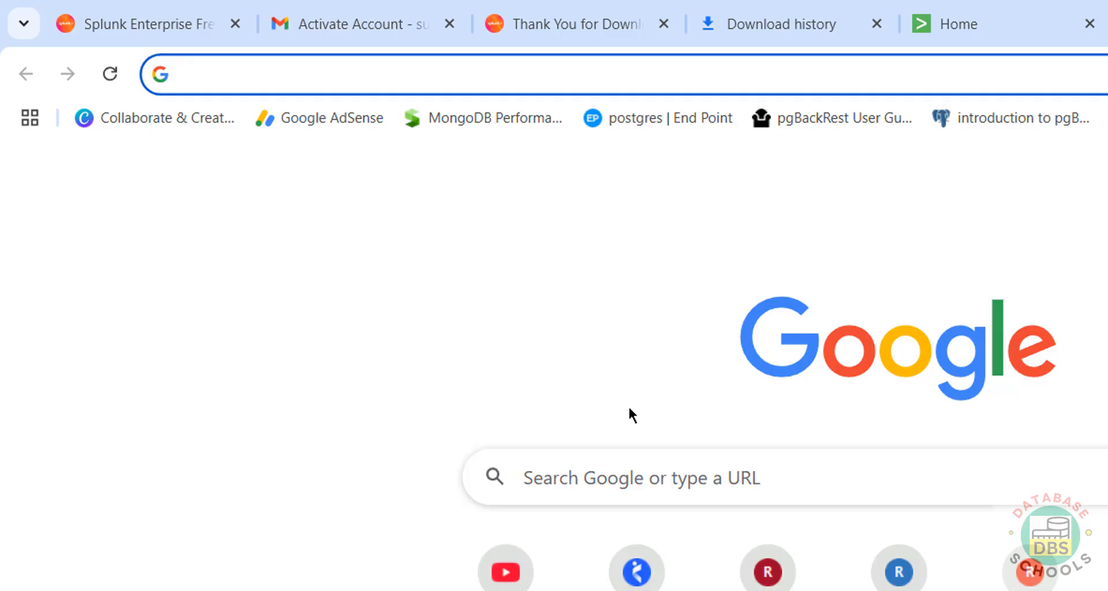
- Run hostname in Command Prompt and copy the machine name LAPTOP-M2OSO3T2
key("super+r")
type("cmd")
key("Return")
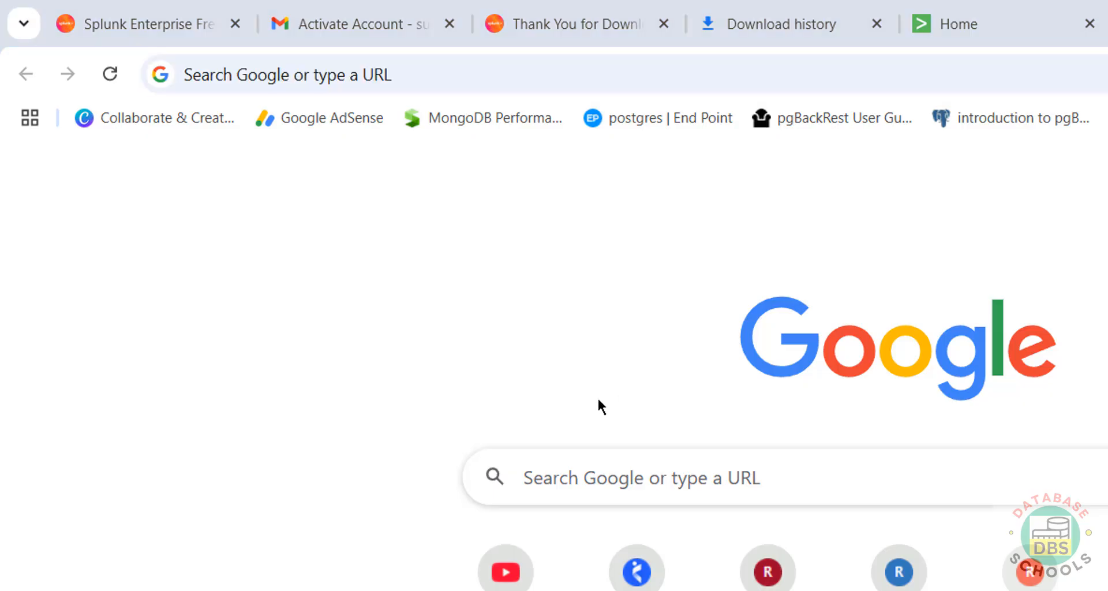
type("hostname")
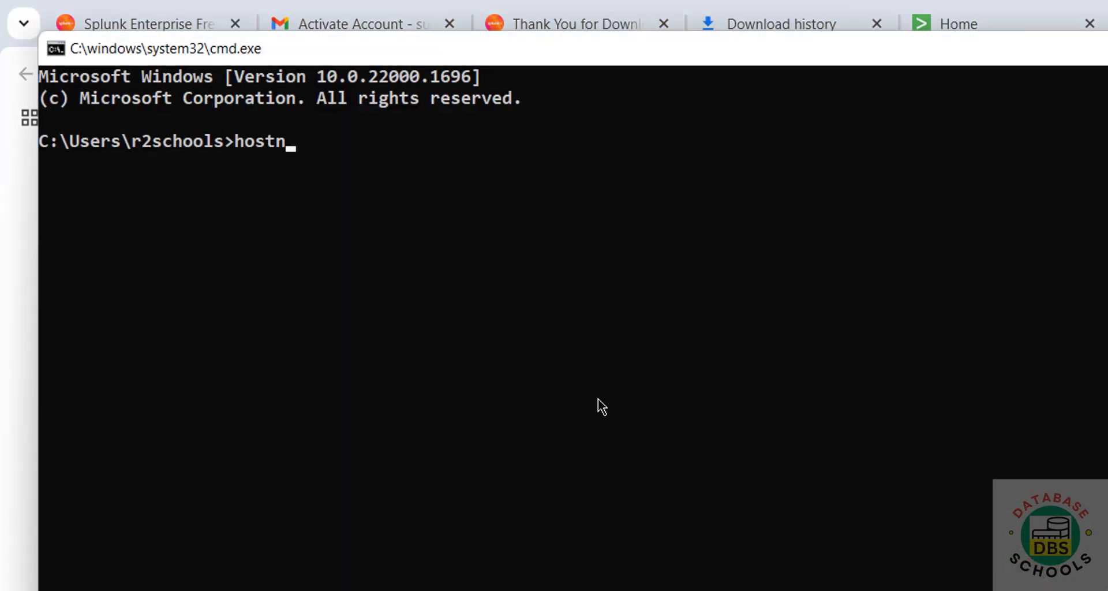
key("Return")
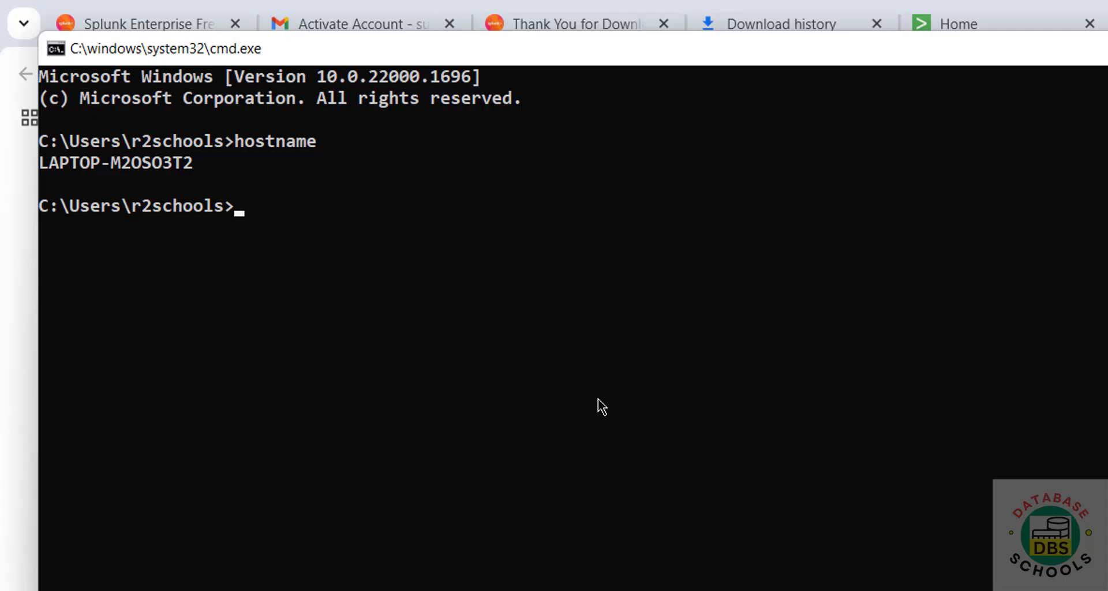
double_click(114, 169)
key("ctrl+c")
- Load Splunk in the browser at LAPTOP-M2OSO3T2:8000
key("alt+Tab")
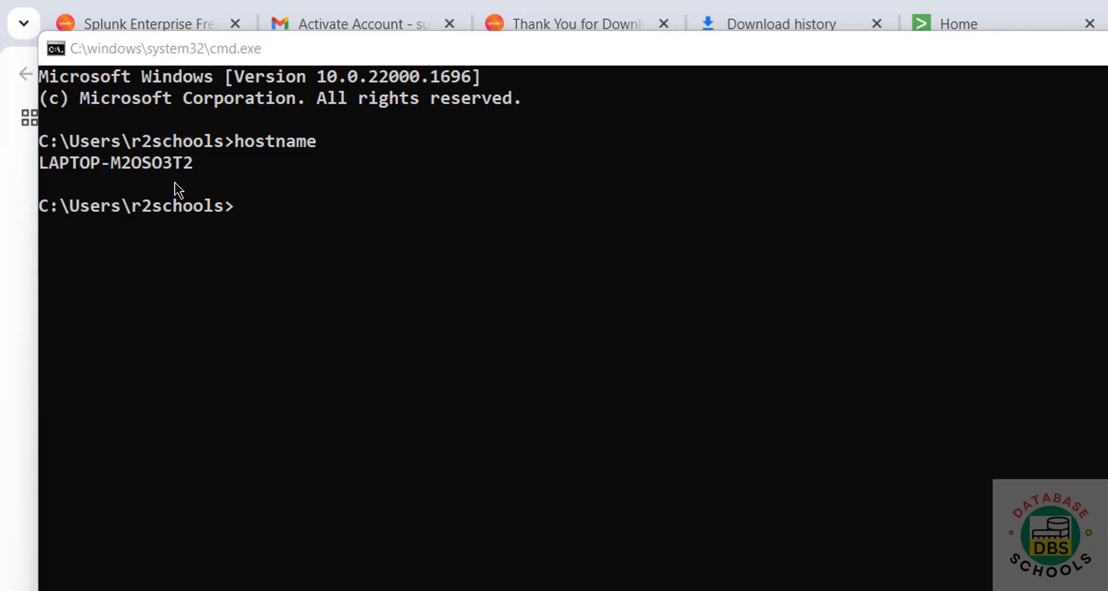
left_click(1064, 167)
left_click(1011, 79)
key("ctrl+v")
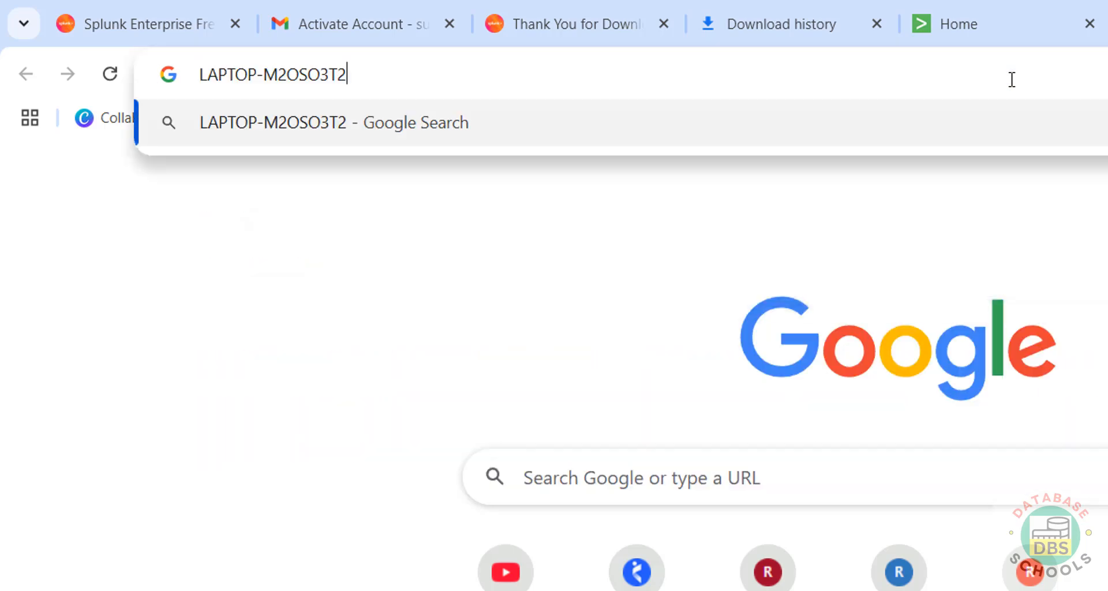
type(":")
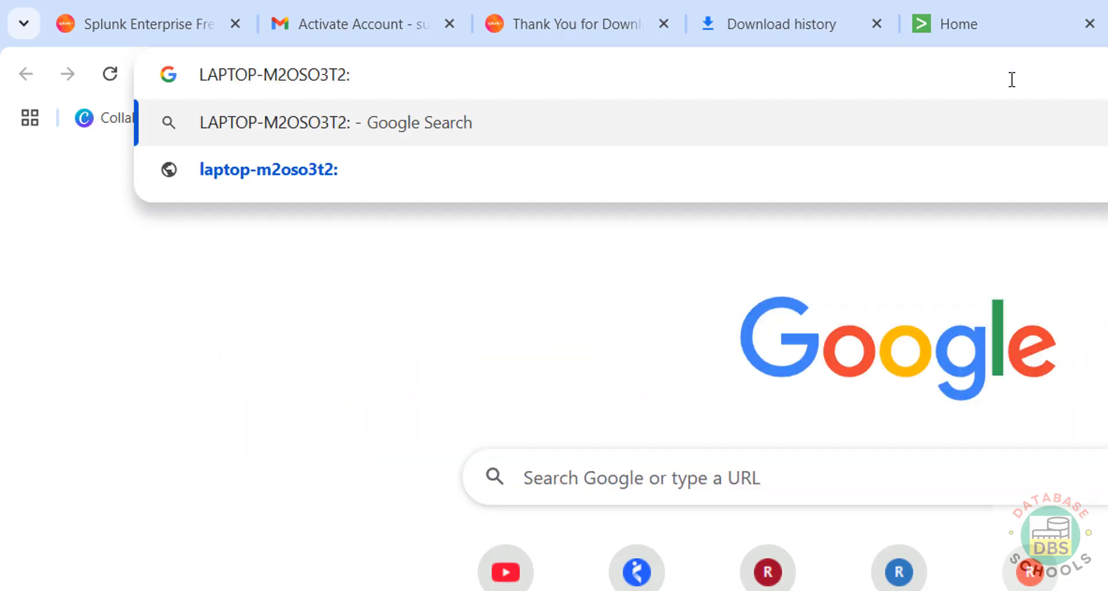
type("80")
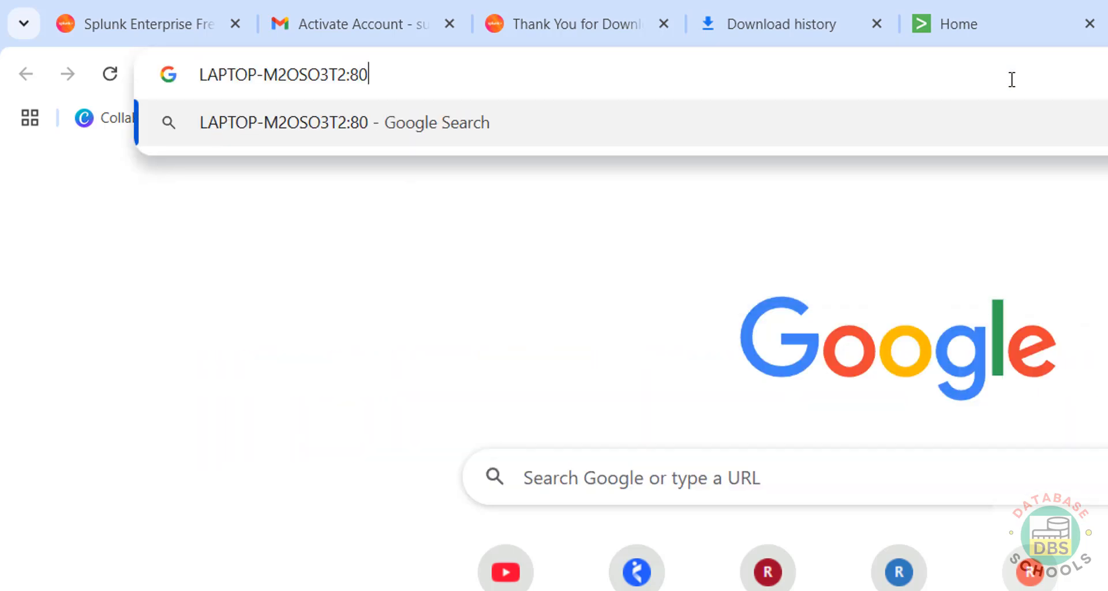
type("00")
key("Return")
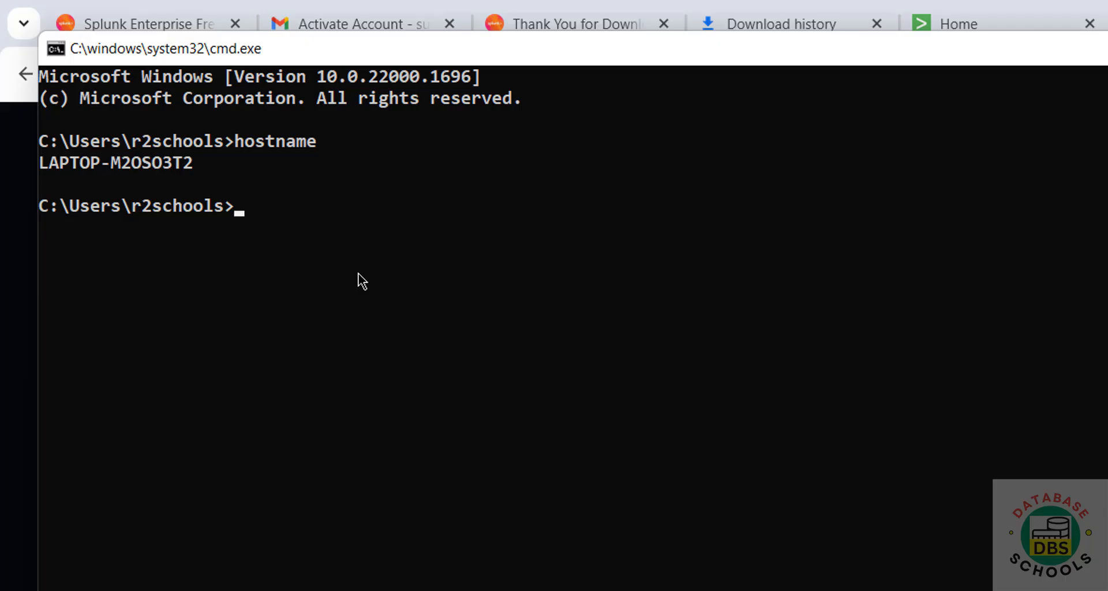
- Run ipconfig and copy Ethernet 2's IPv4 address 192.168.56.1 for a new browser tab
type("ipconfi")
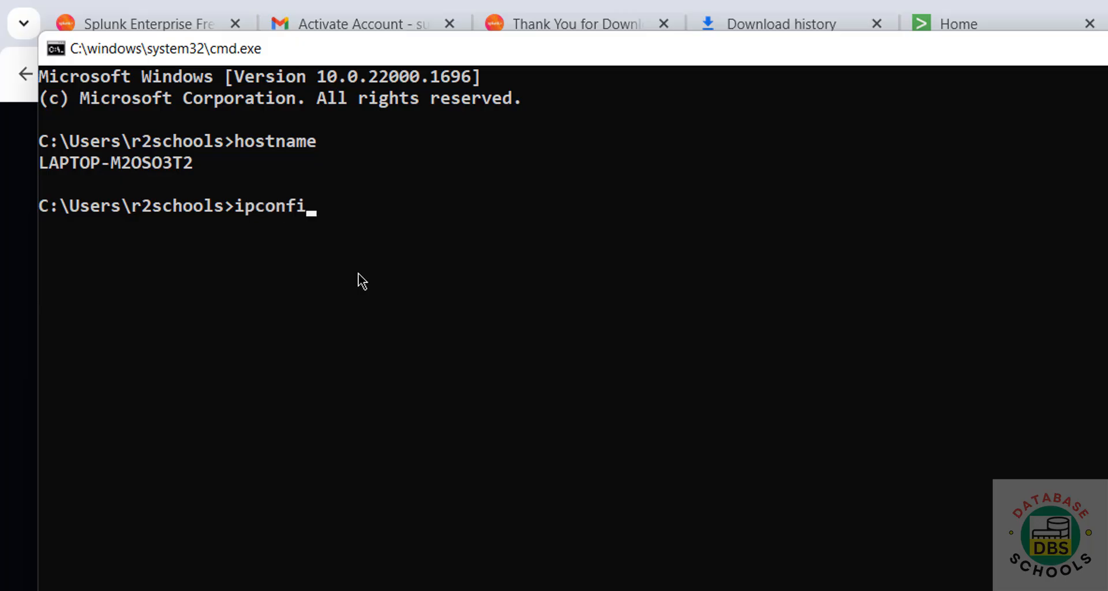
type("g")
key("Return")
scroll(361, 278, "up", 8)
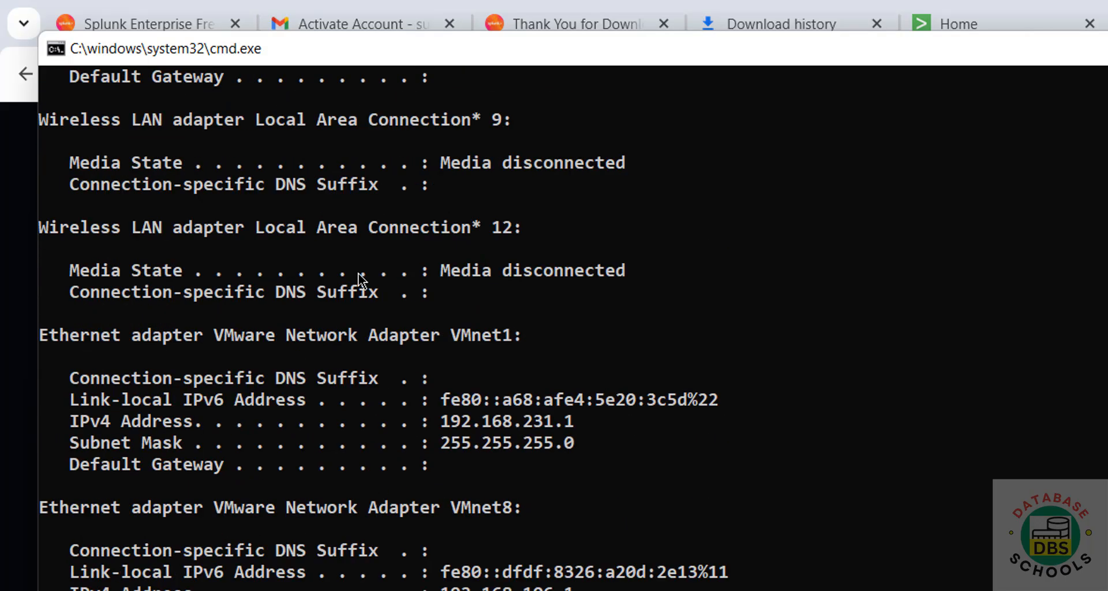
left_click_drag(433, 249, 465, 256)
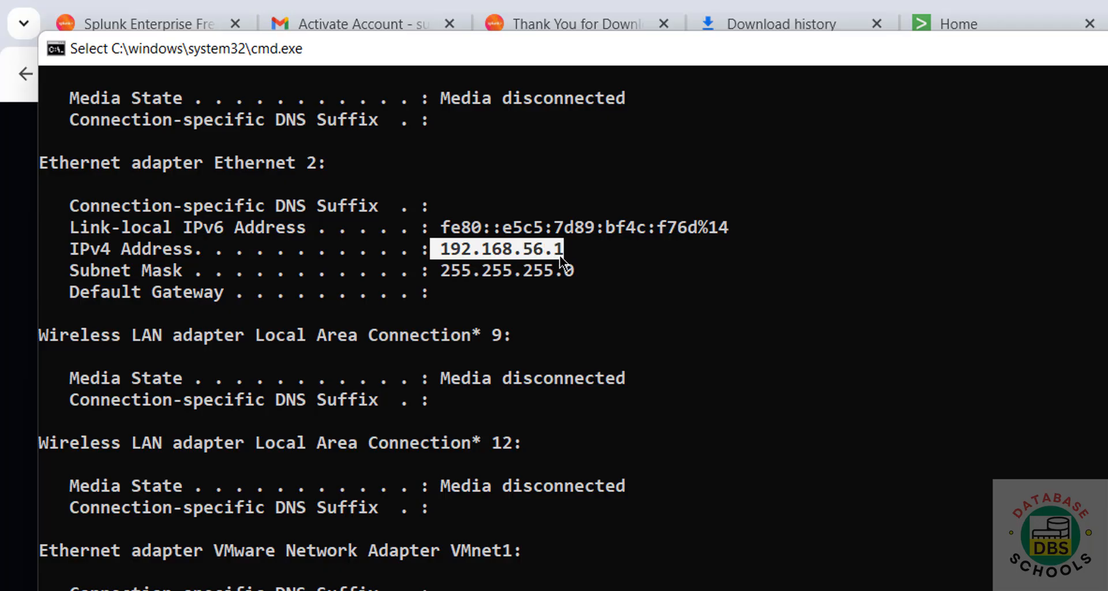
key("ctrl+c")
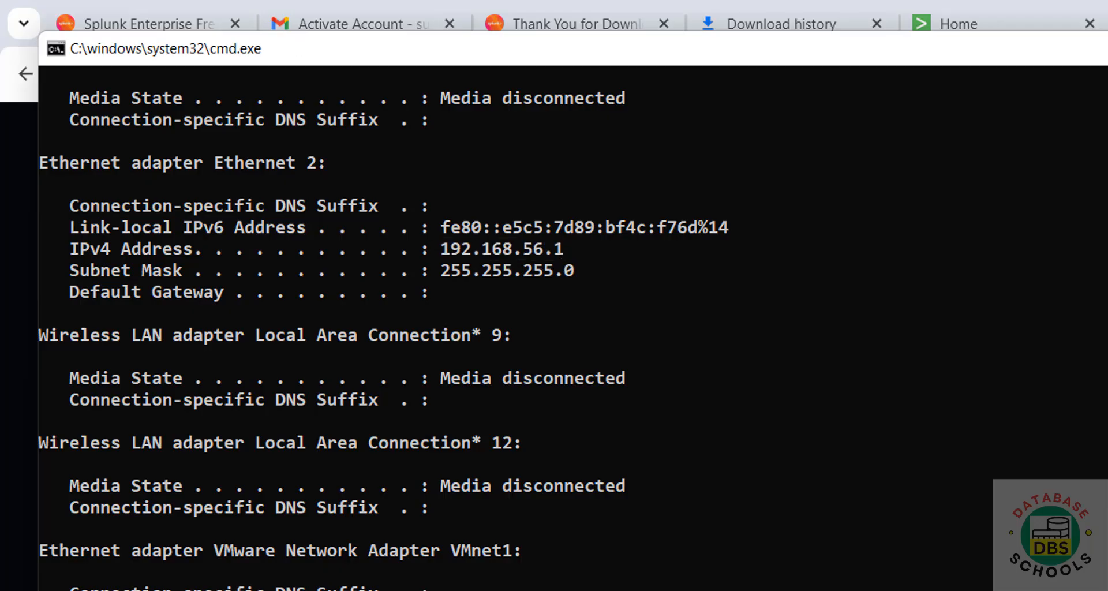
key("alt+Tab")
key("ctrl+t")
- Load Splunk's login page at 192.168.56.1:8000
key("ctrl+v")
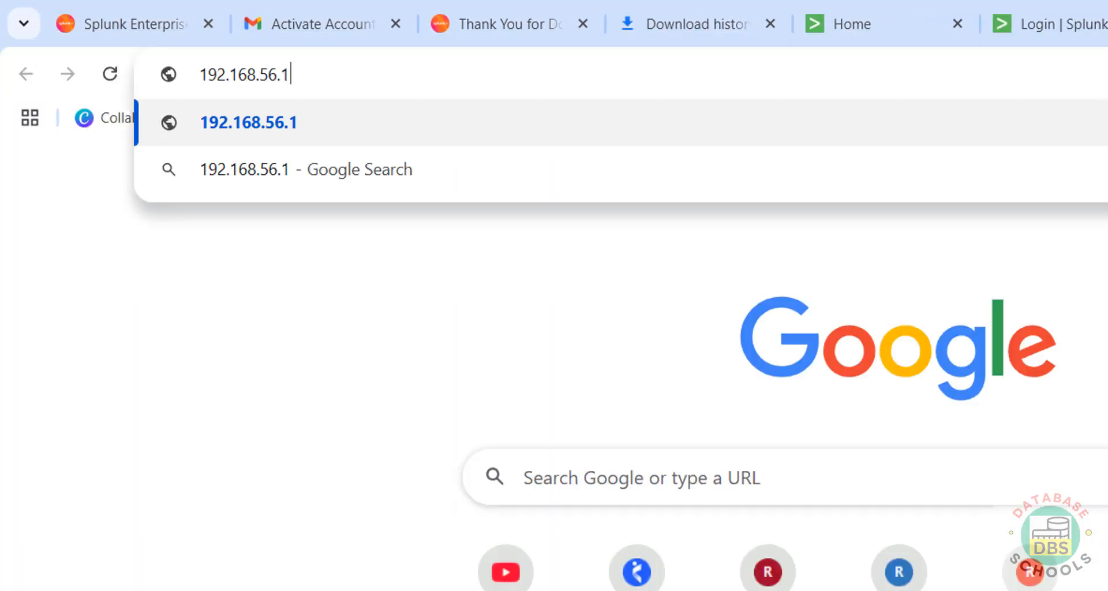
type(":8000")
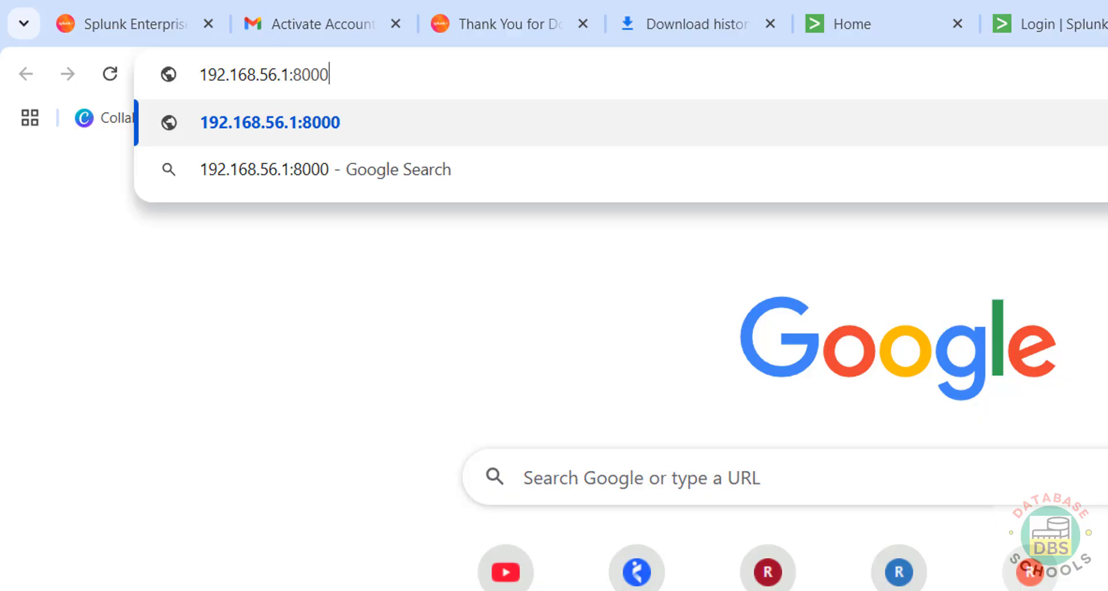
key("Return")
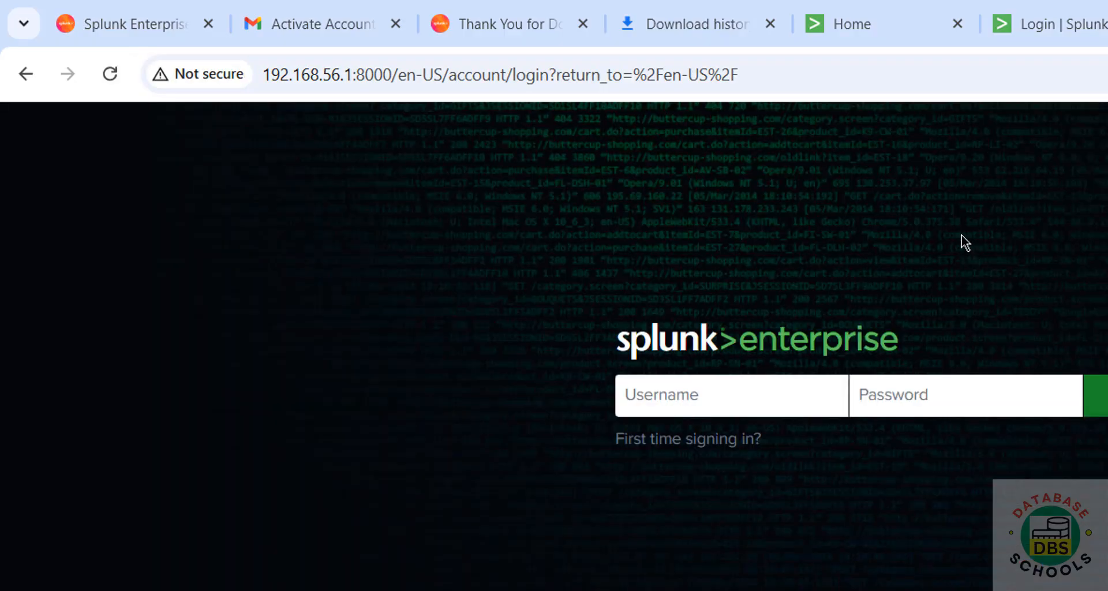
- Check the signed-in Home tab and each of the three Splunk login tabs
left_click(847, 40)
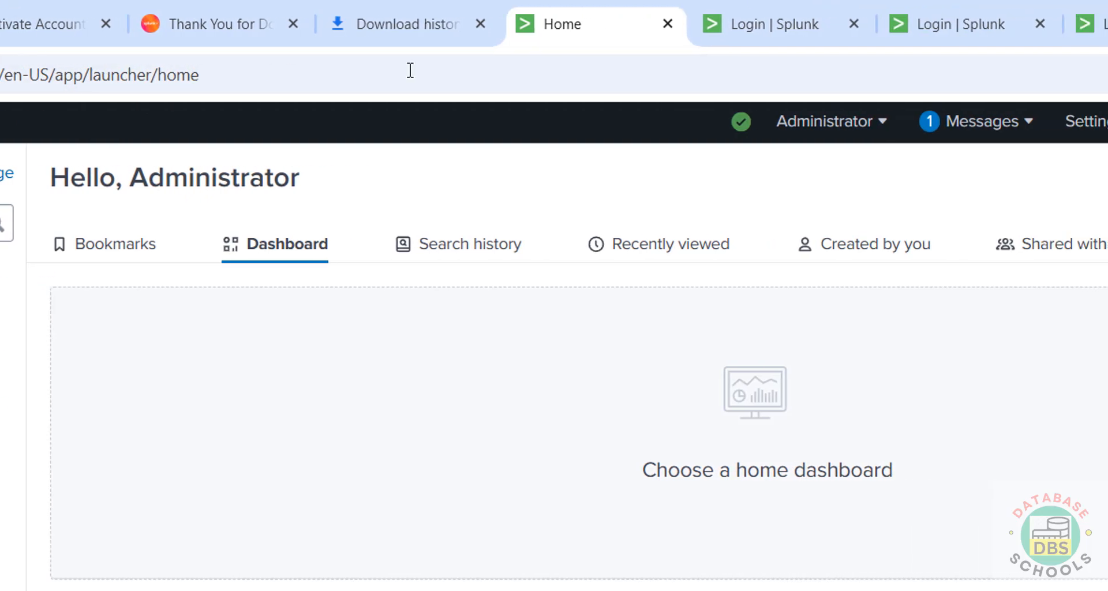
left_click(1058, 26)
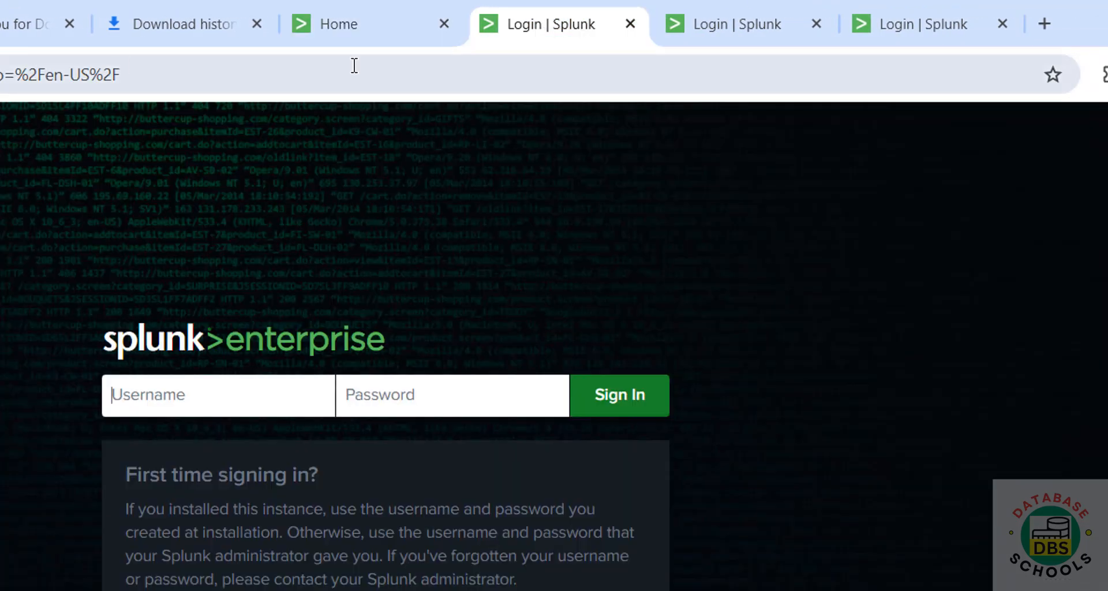
left_click(744, 25)
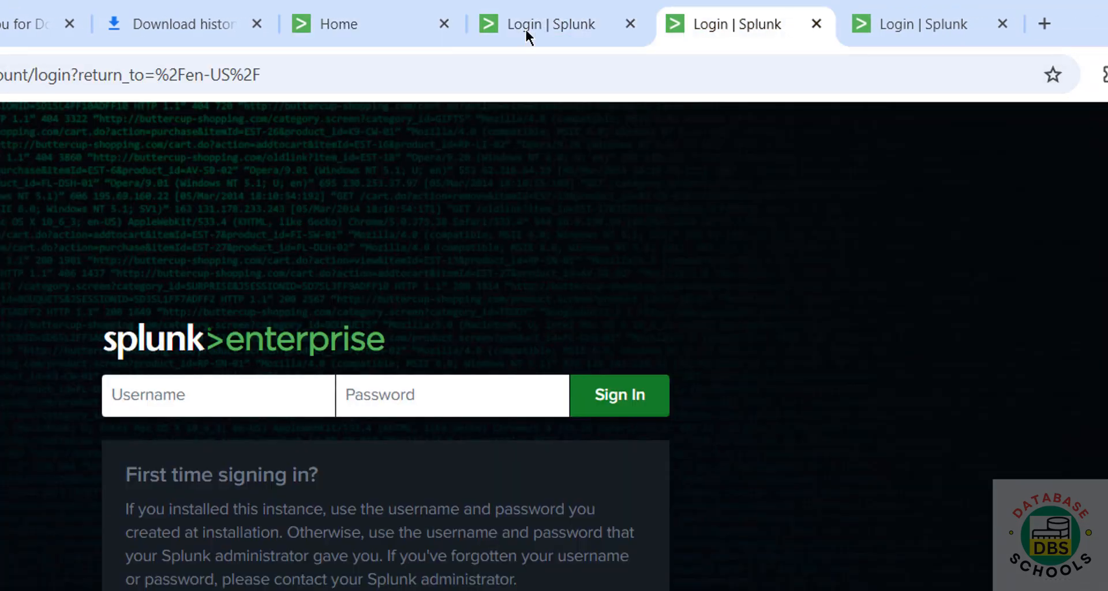
left_click(911, 38)
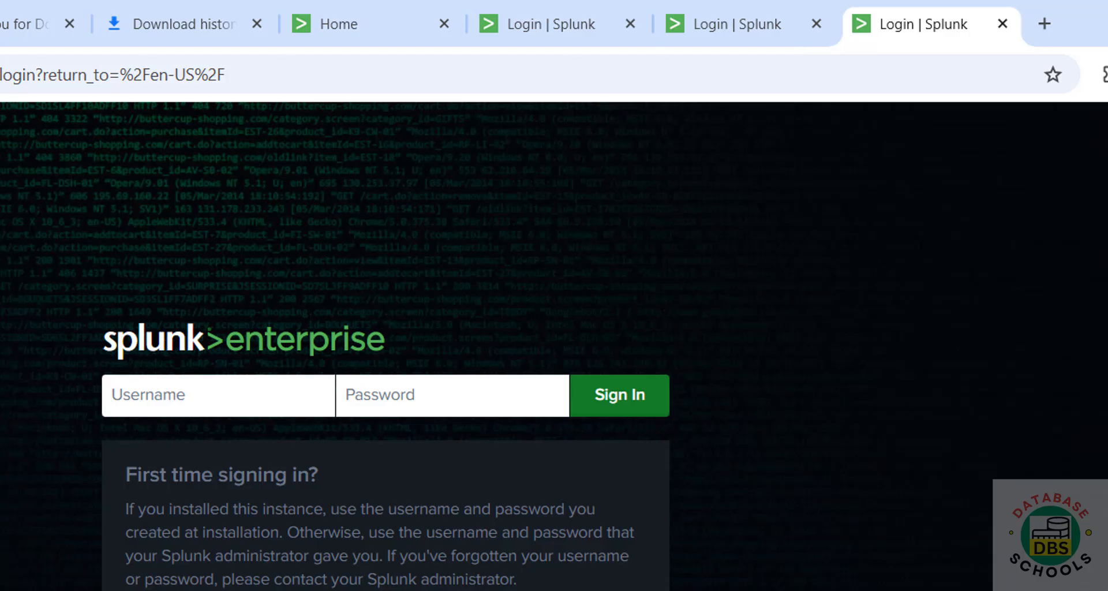